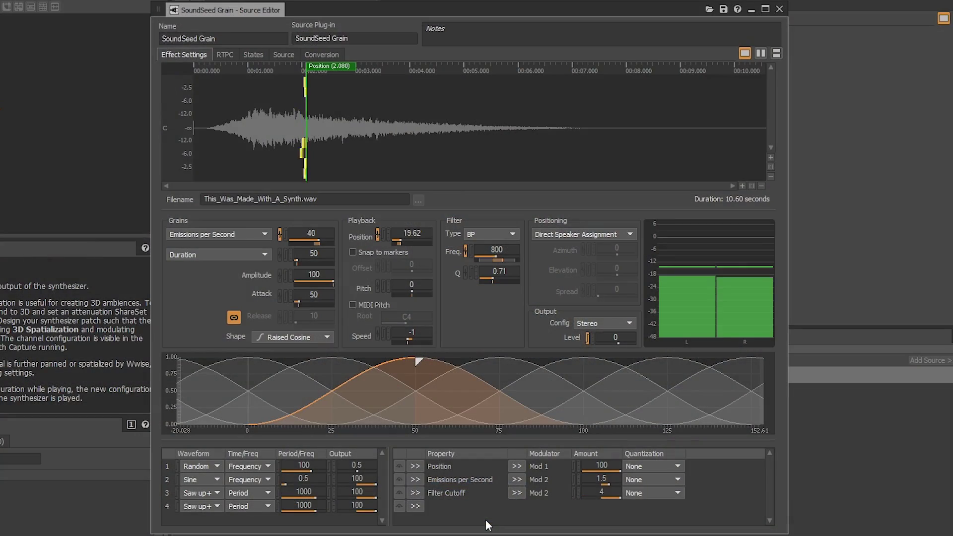
Drag the grain's playback Position marker from 19.62 back to about 9.87.
mouse_move(324, 69)
mouse_down()
mouse_move(258, 74)
mouse_move(460, 99)
mouse_up()
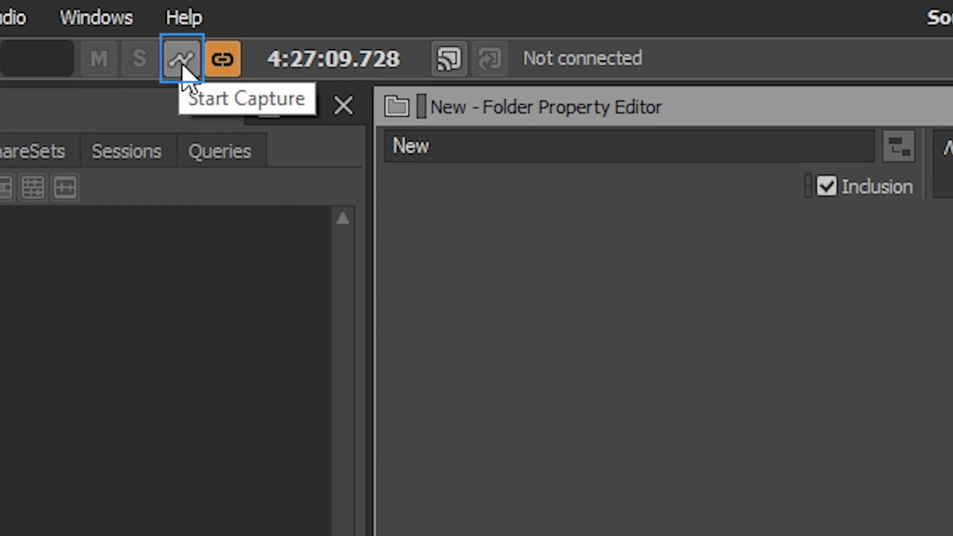
Start a profiler capture from the toolbar so the capture clock runs.
click(187, 70)
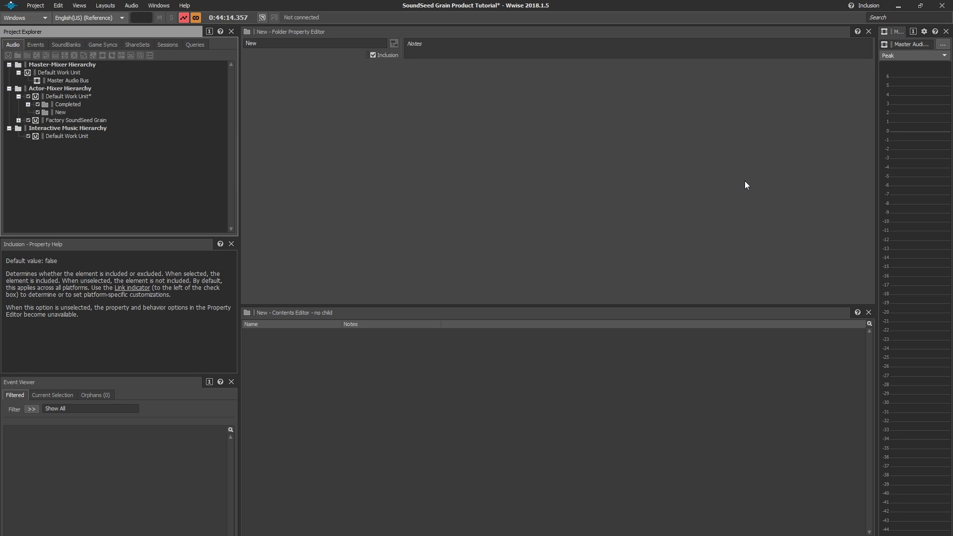
Add a SoundSeed Grain child sound inside the New folder.
right_click(59, 114)
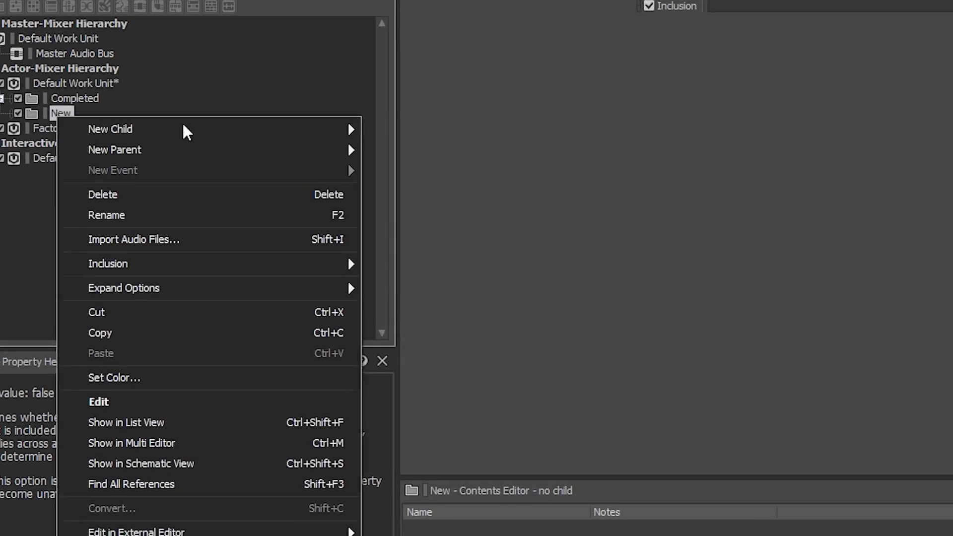
mouse_move(274, 130)
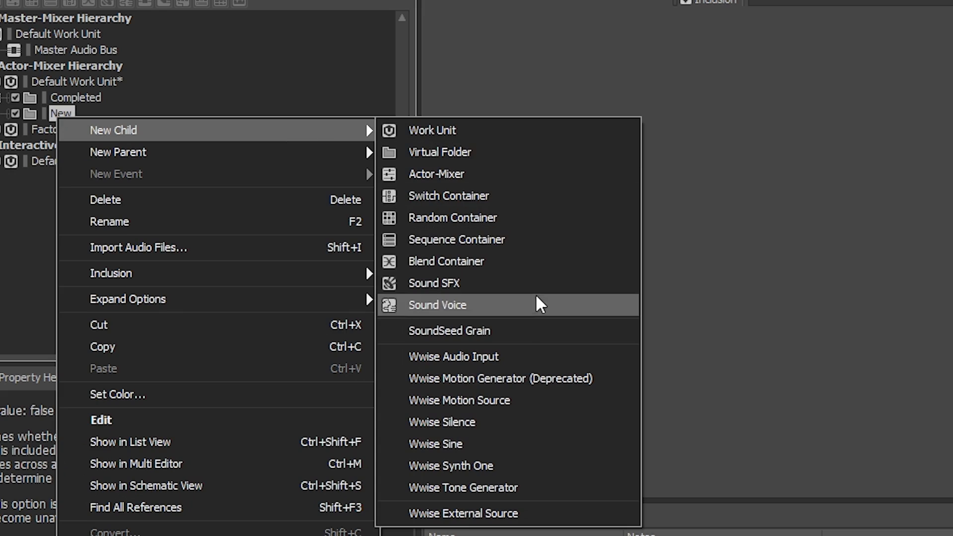
click(498, 317)
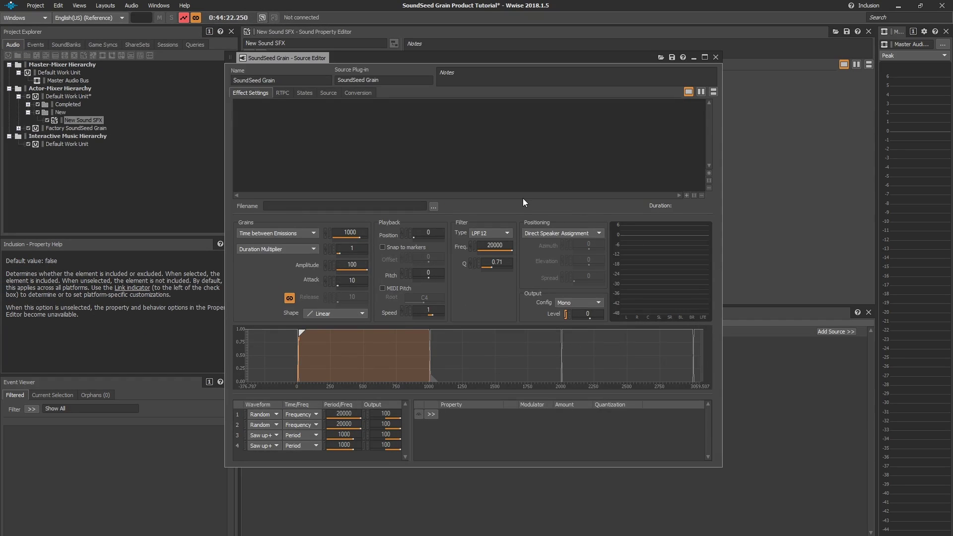
Load This_Was_Made_With_A_Synth.wav as the grain's source file.
click(434, 206)
click(366, 120)
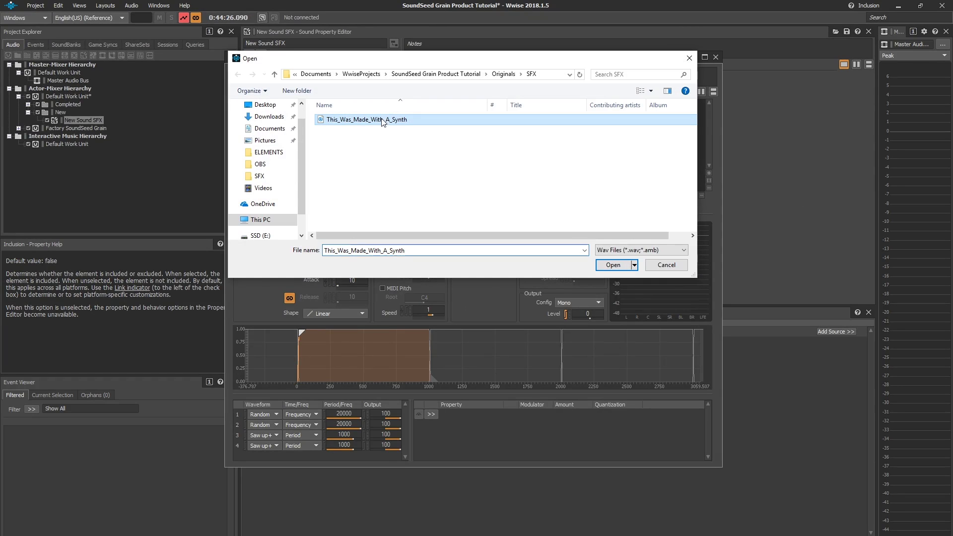
click(614, 265)
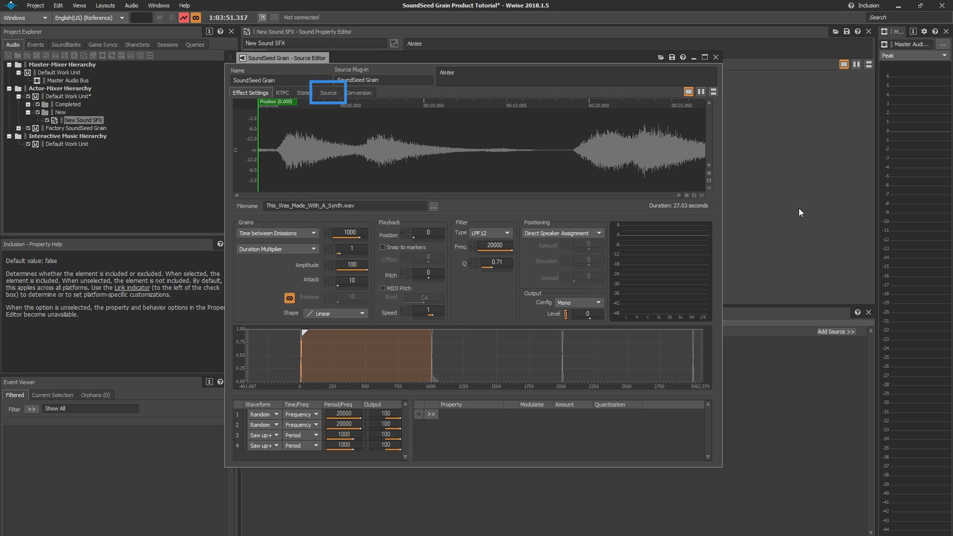
Trim the source to its middle 10.6-second section and add fade-in and fade-out.
click(333, 93)
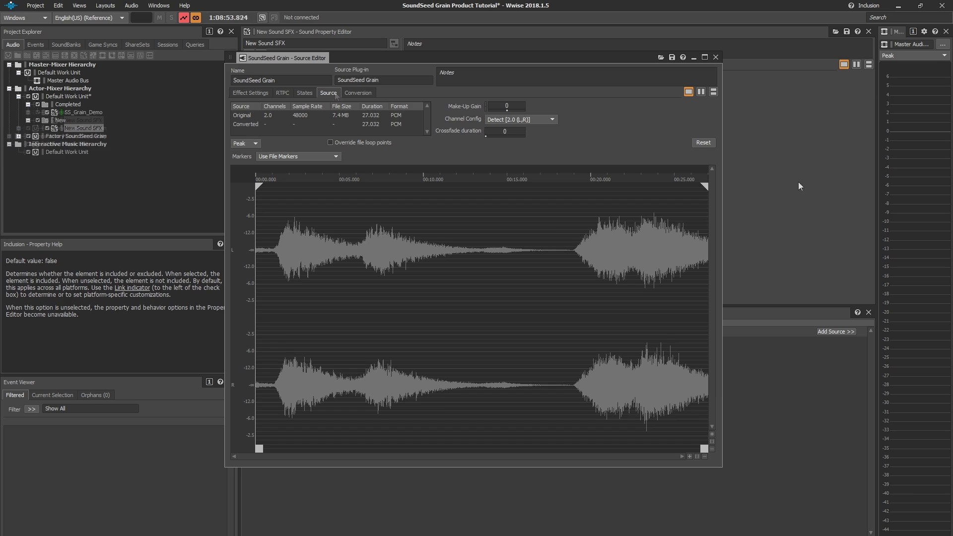
drag(704, 449, 524, 449)
drag(259, 448, 364, 437)
drag(364, 187, 381, 187)
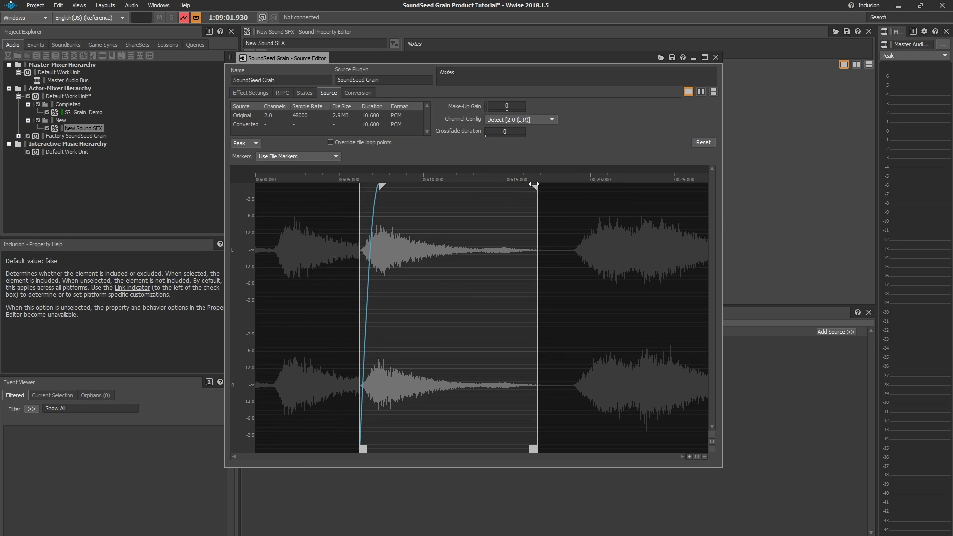
mouse_move(534, 187)
mouse_down()
mouse_move(449, 199)
mouse_move(459, 225)
mouse_up()
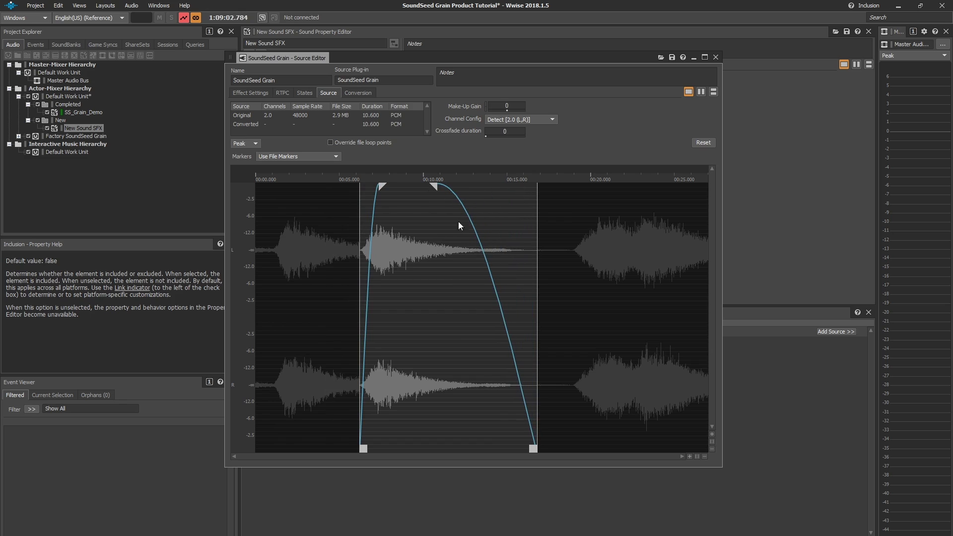
Give both fades Sine curves and audition the trimmed source.
right_click(501, 313)
click(550, 393)
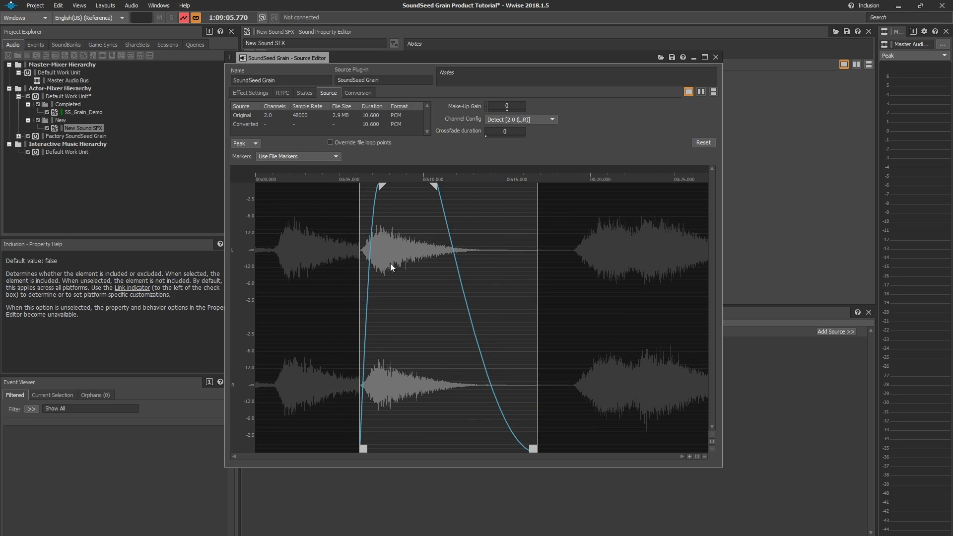
right_click(369, 260)
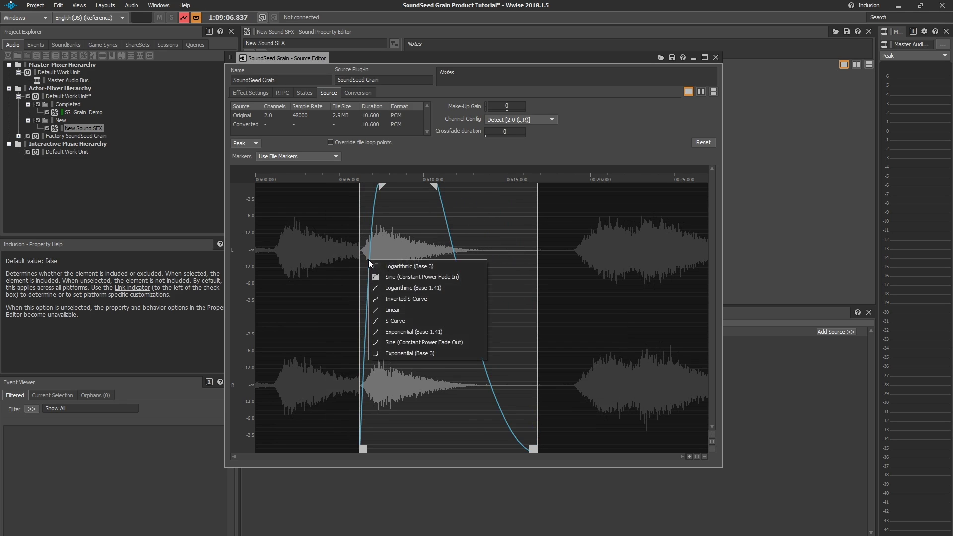
click(399, 338)
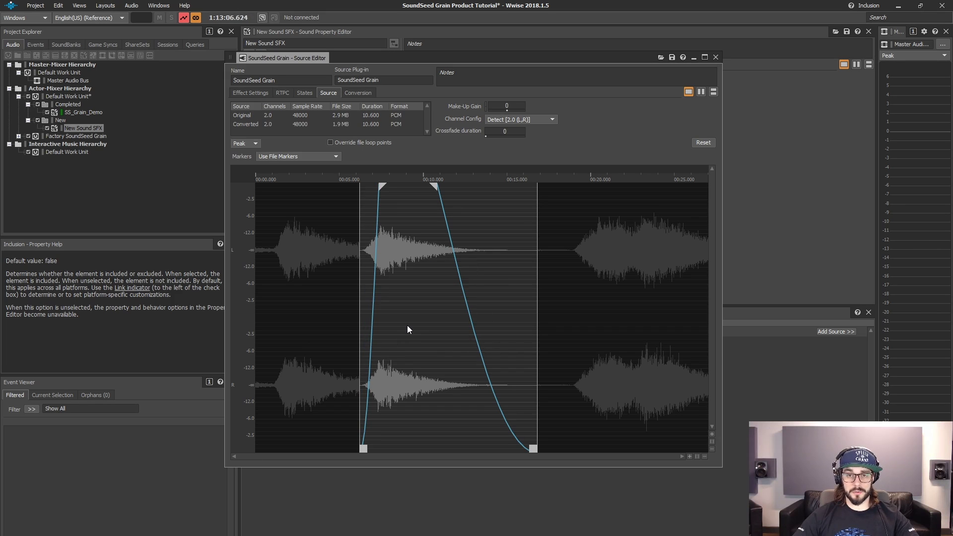
key(space)
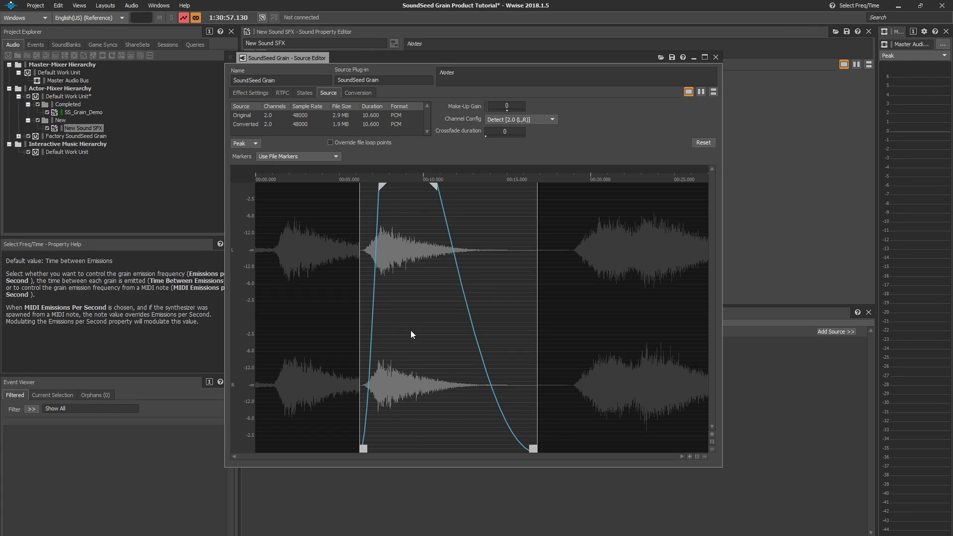
click(251, 92)
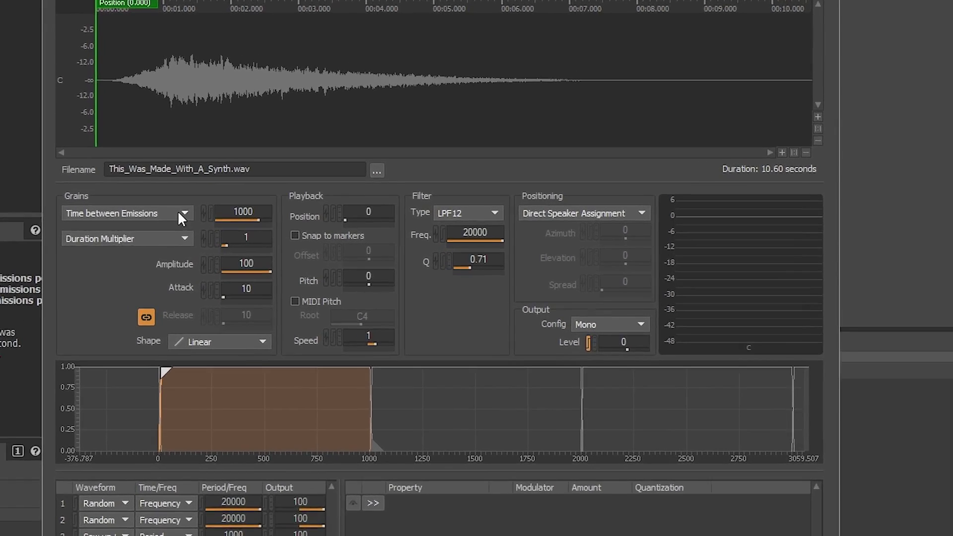
Switch grain emission to Emissions per Second at a rate of 40.
click(312, 234)
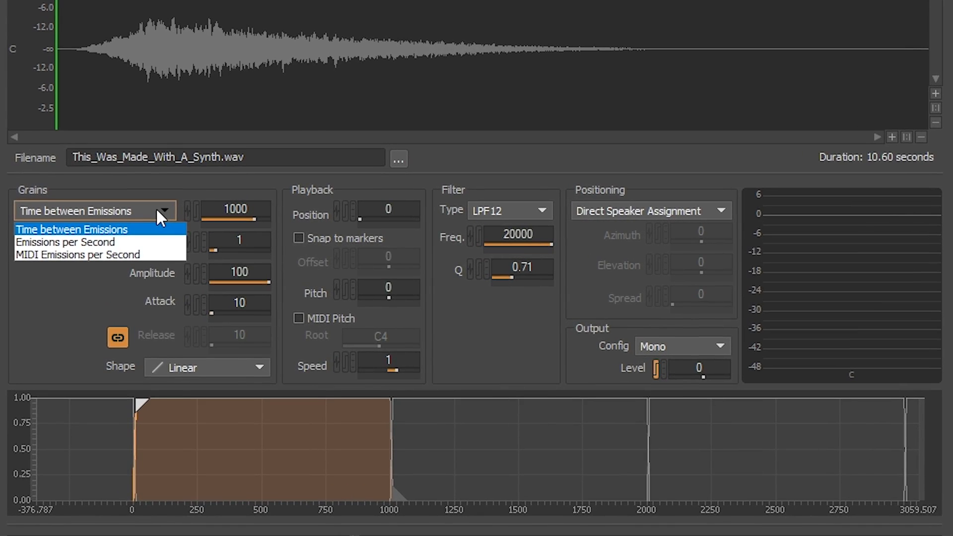
click(156, 242)
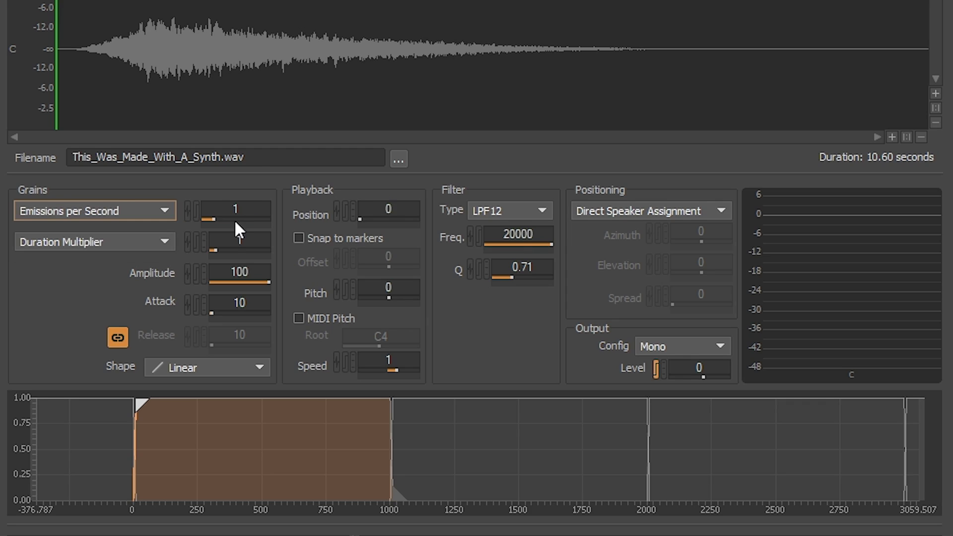
click(248, 207)
text(40)
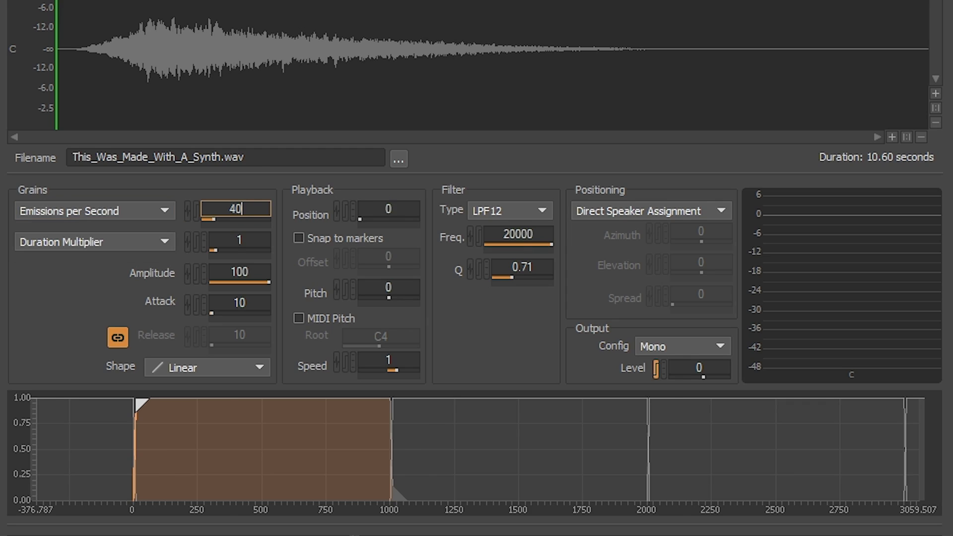
key(Return)
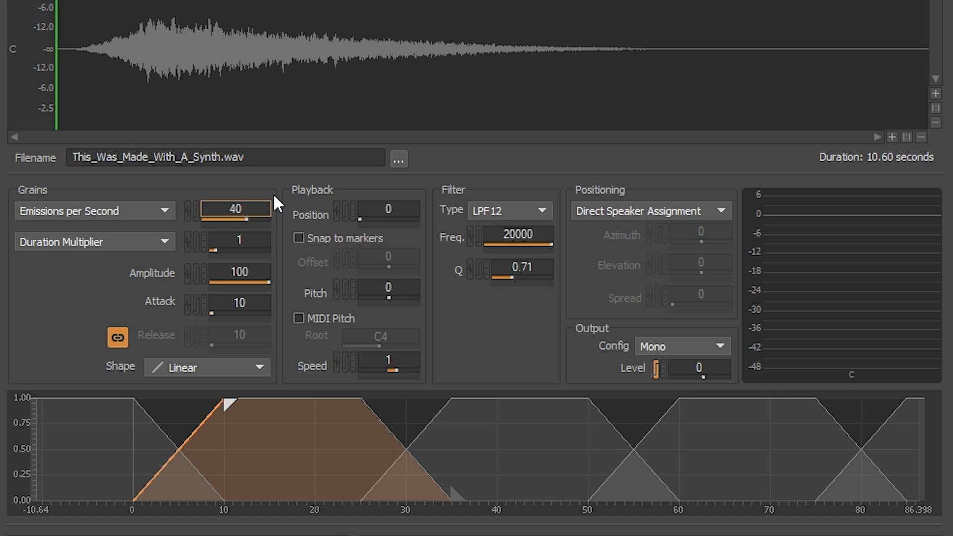
Set the grain length mode to Duration with a value of 50.
click(144, 242)
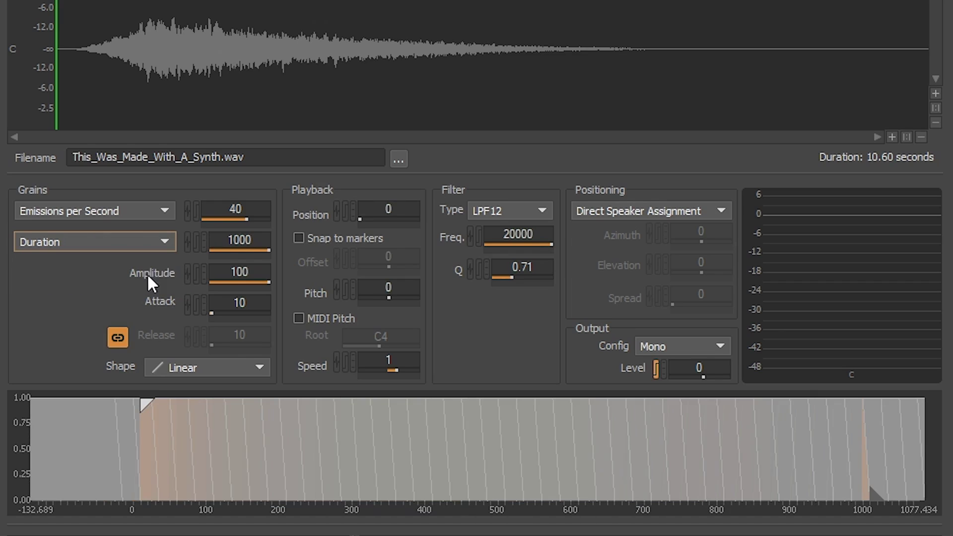
click(250, 244)
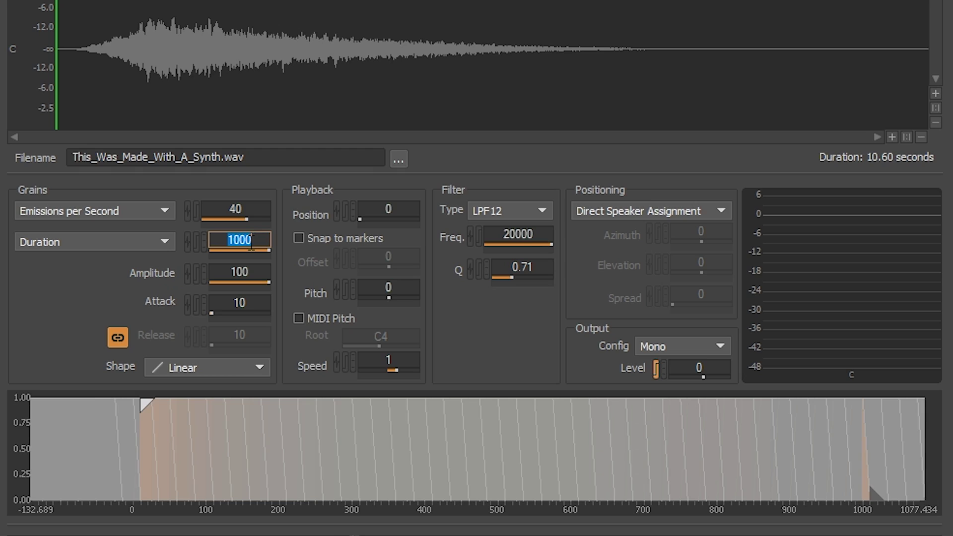
text(50)
key(Return)
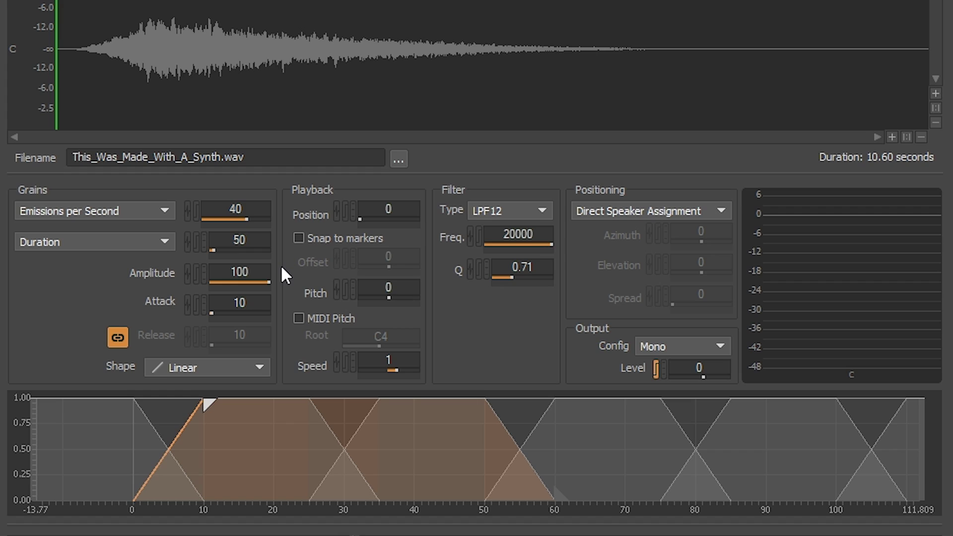
double_click(263, 271)
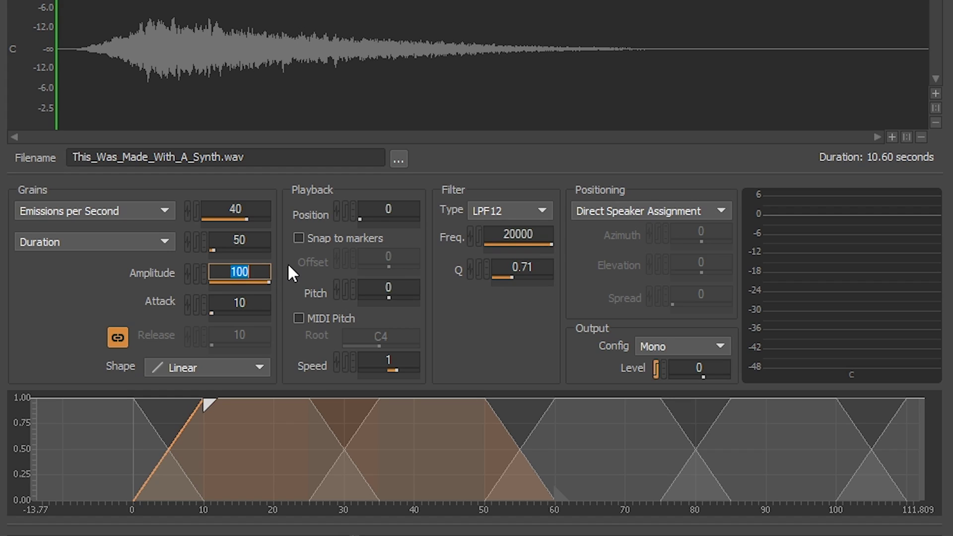
Keep Amplitude at 100, set Attack to 50, and reshape the envelope's attack and release.
click(289, 288)
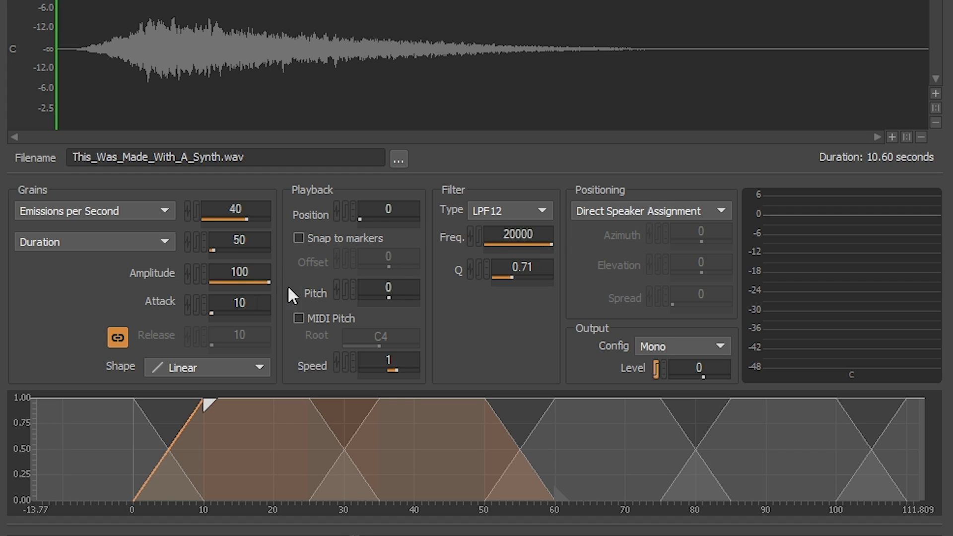
double_click(258, 303)
text(50)
key(Return)
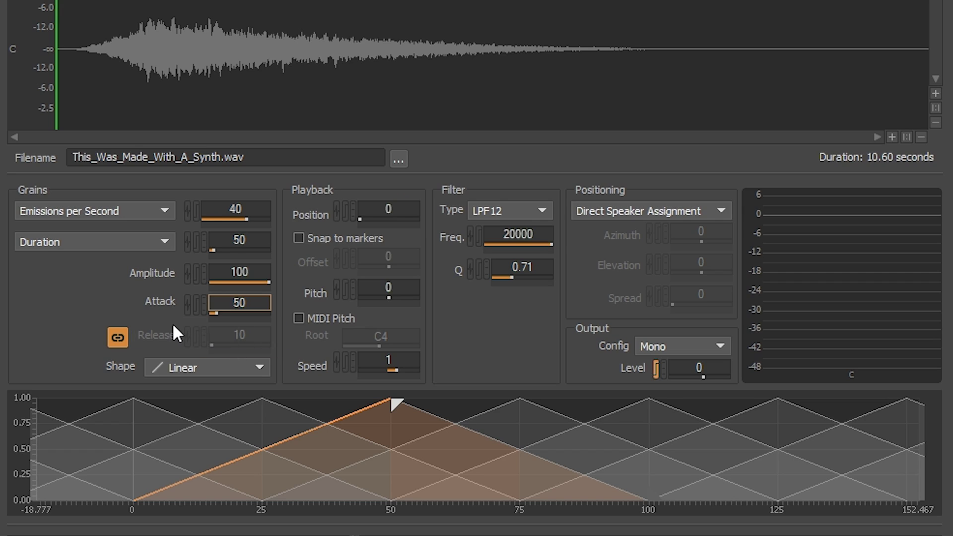
click(118, 338)
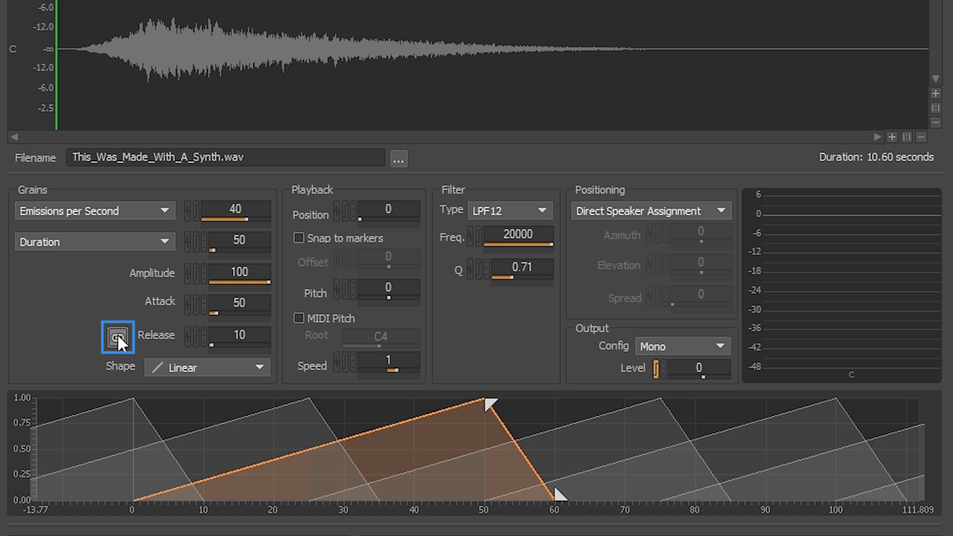
double_click(254, 336)
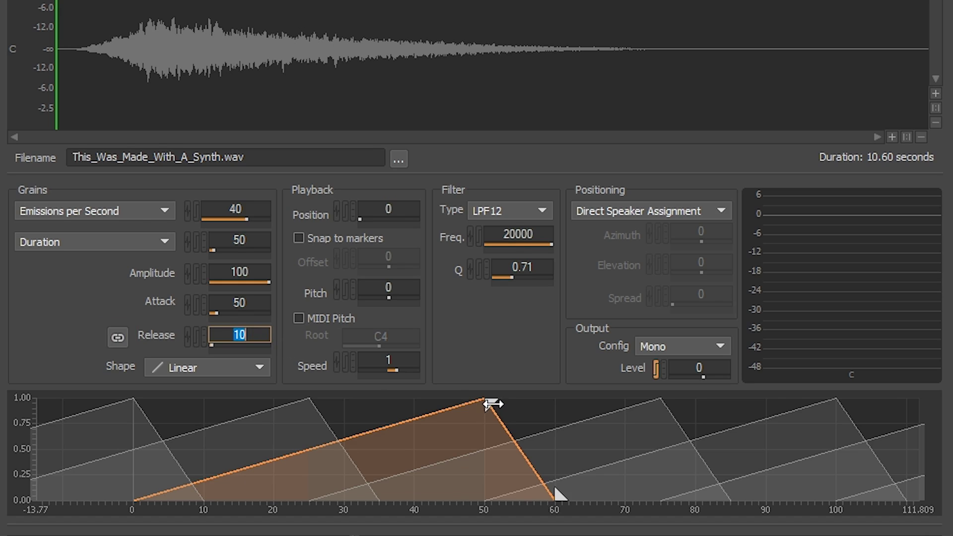
drag(492, 402, 435, 419)
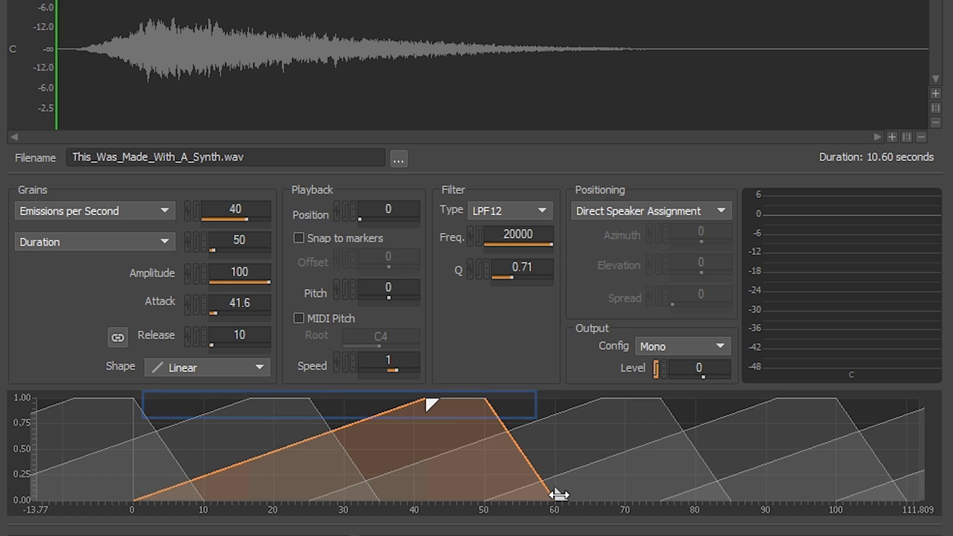
drag(559, 495, 666, 494)
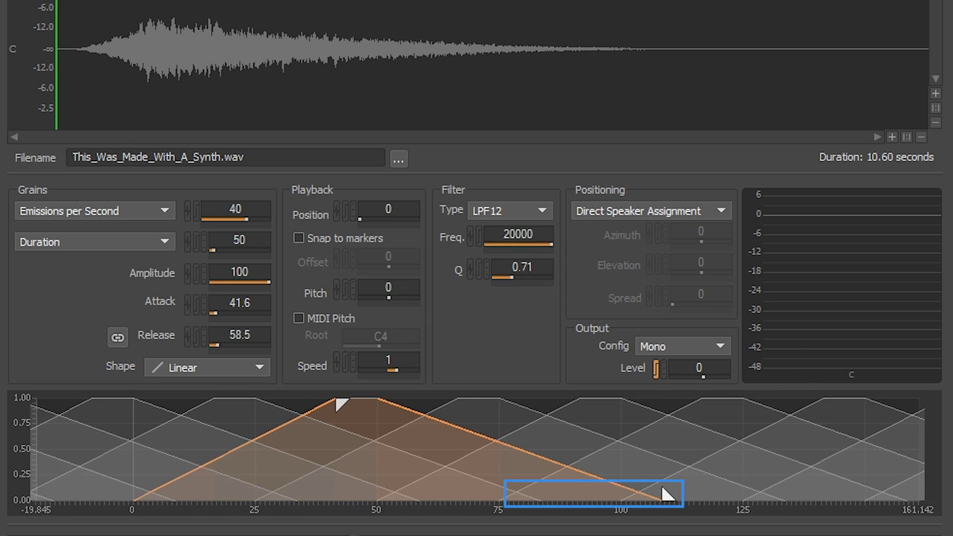
Link the grain attack and release times and choose the Raised Cosine envelope shape.
click(118, 337)
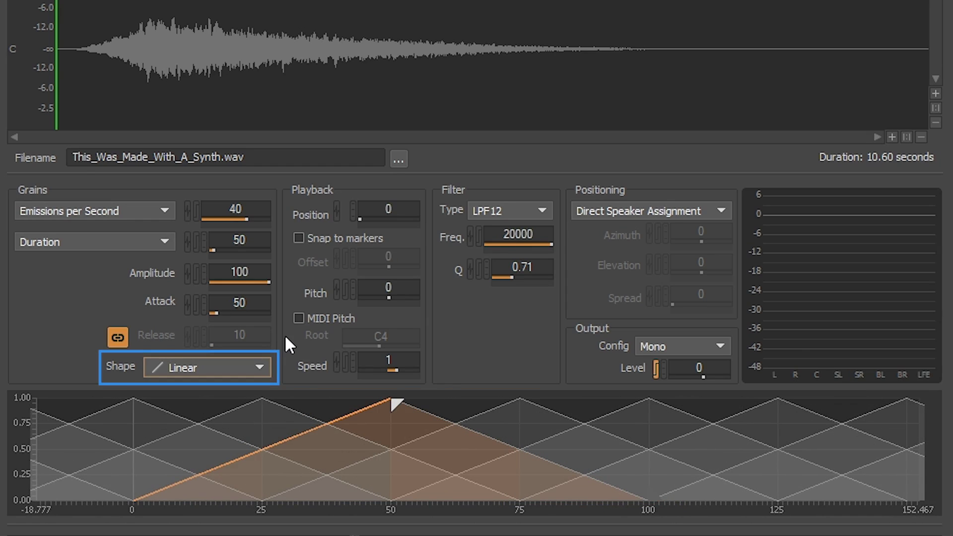
click(254, 367)
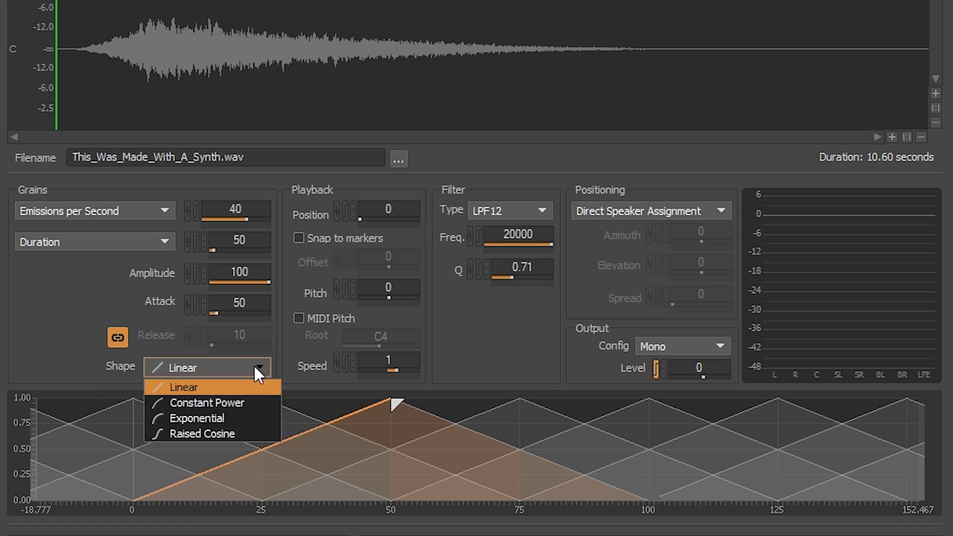
click(244, 435)
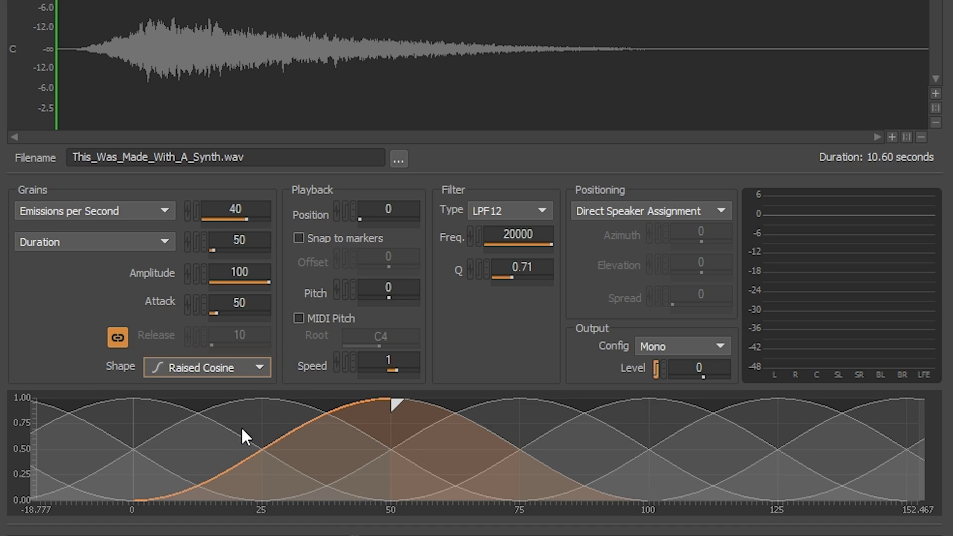
click(241, 436)
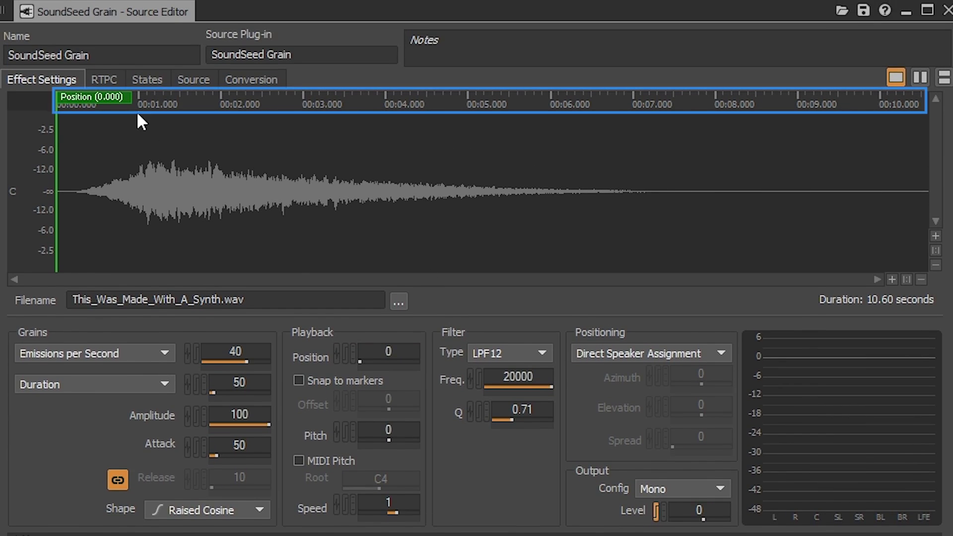
Scrub the position to about 1.8 s and set Playback Speed to -1.
mouse_move(141, 122)
mouse_down()
mouse_move(266, 126)
mouse_move(549, 166)
mouse_move(228, 165)
mouse_move(854, 198)
mouse_move(125, 237)
mouse_up()
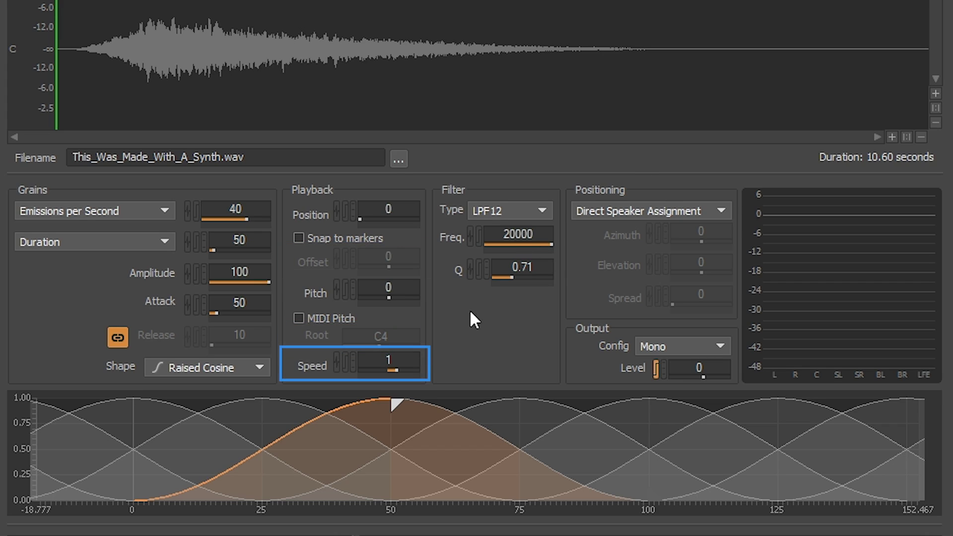
double_click(413, 358)
text(-1)
key(Return)
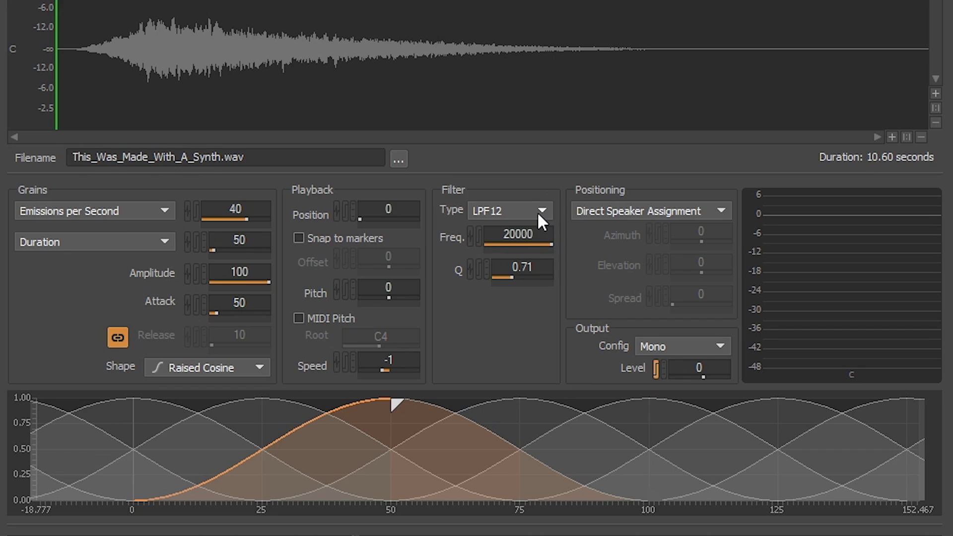
Change the grain filter type from LPF12 to BP (band-pass).
click(485, 216)
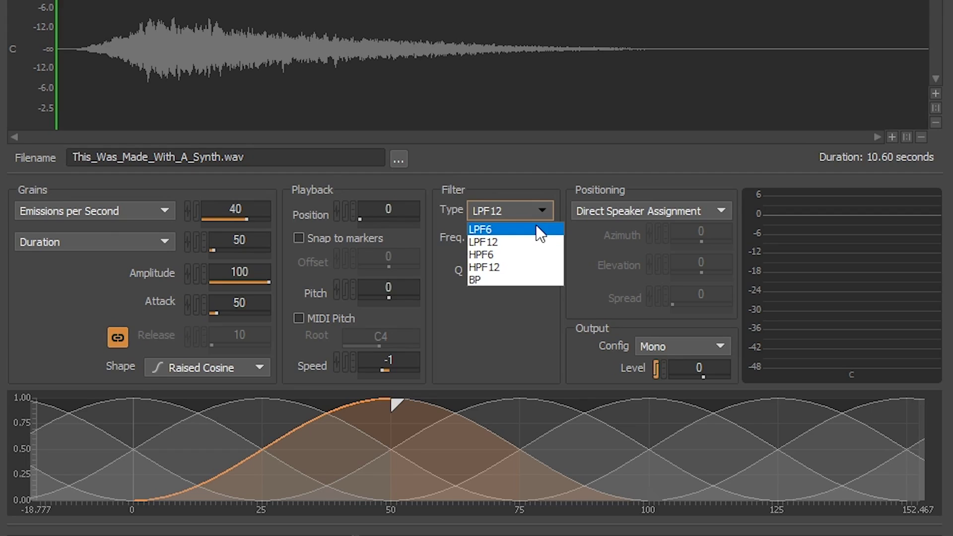
click(589, 252)
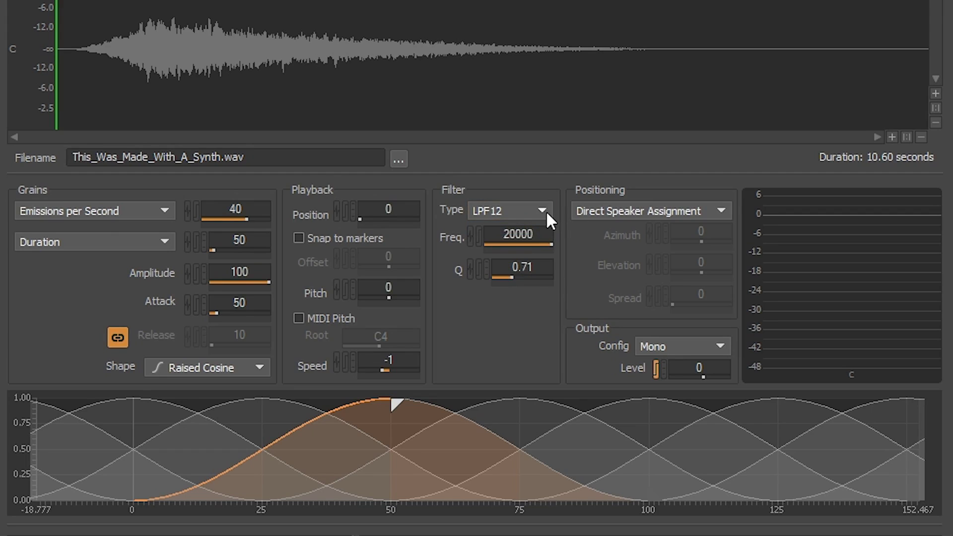
click(546, 210)
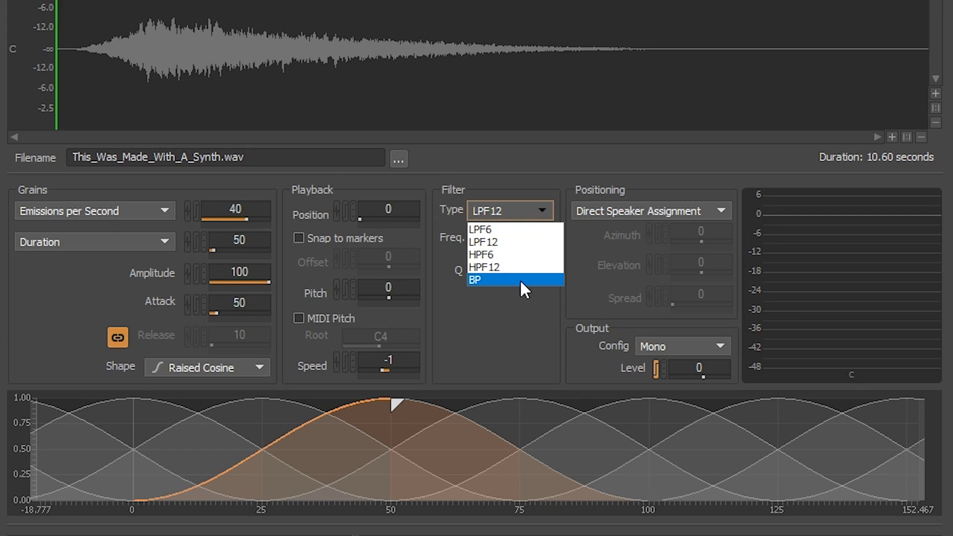
click(520, 279)
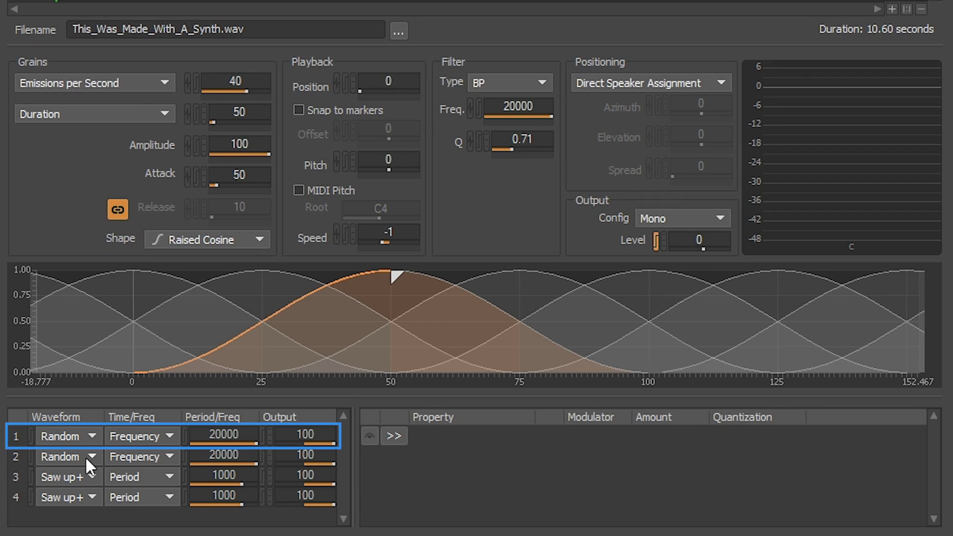
Set modulator 1 to a Random waveform timed by Frequency at 100.
click(85, 436)
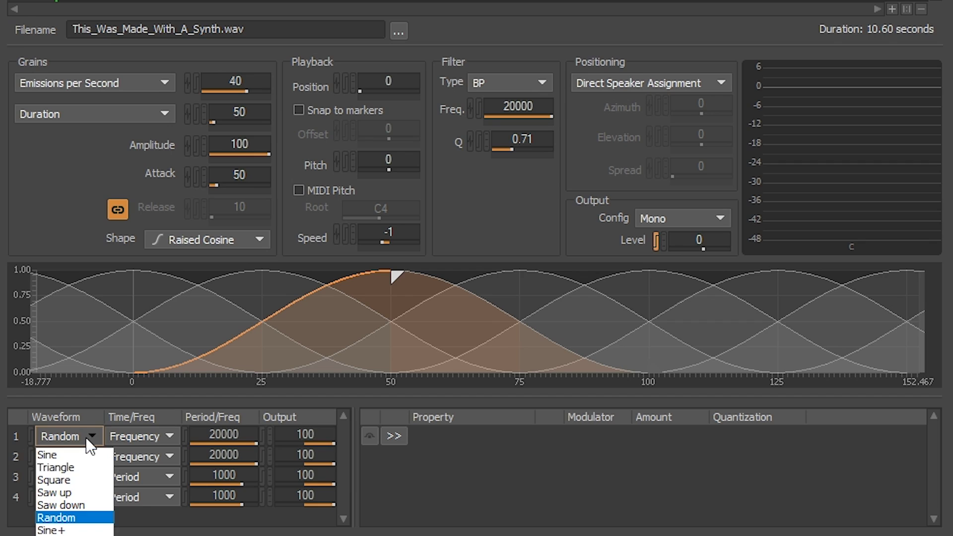
click(79, 518)
click(162, 434)
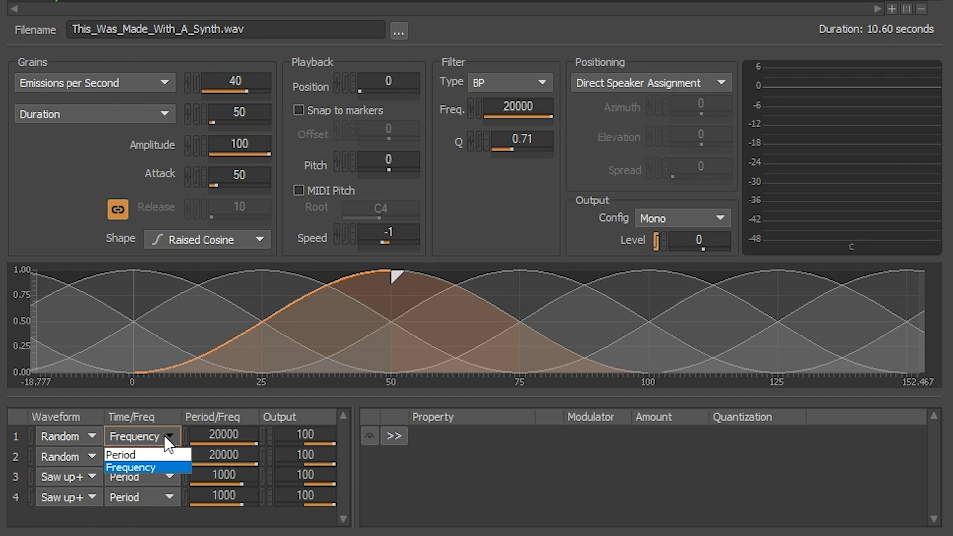
click(166, 466)
double_click(223, 435)
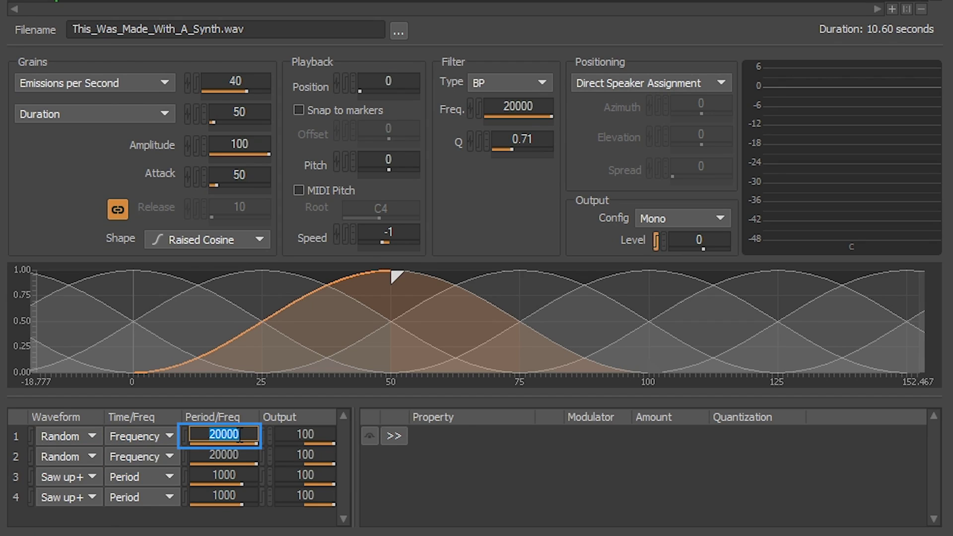
text(100)
key(Return)
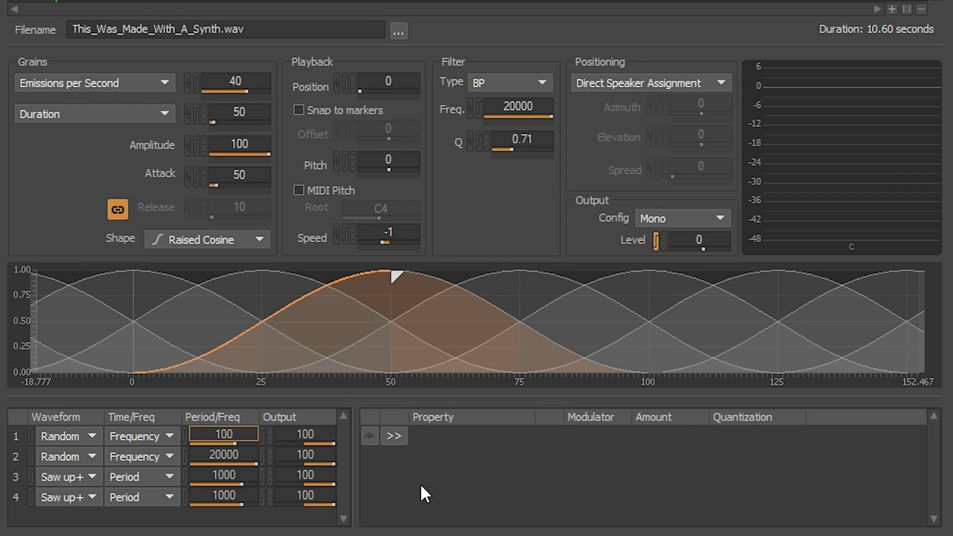
Add a Position modulation driven by Mod 1 at Amount 100.
click(400, 438)
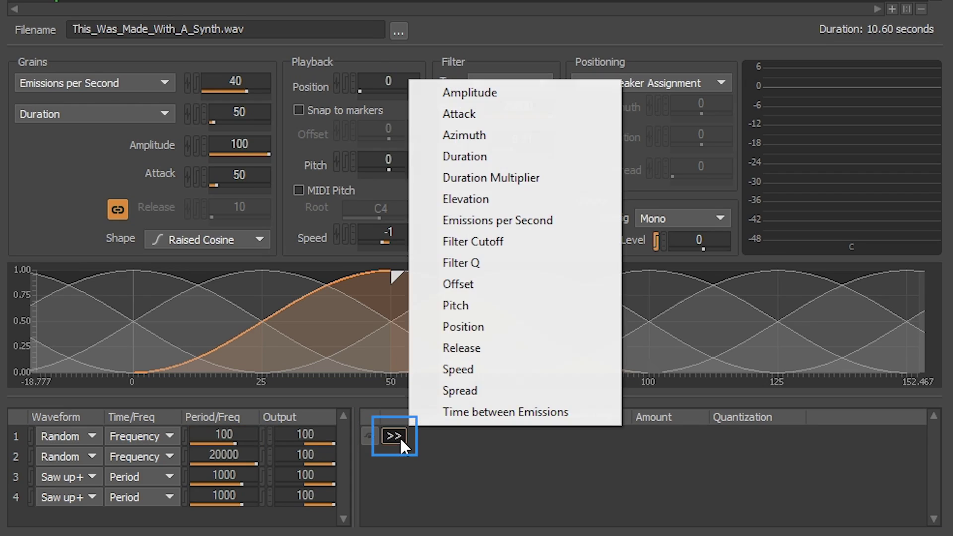
click(550, 326)
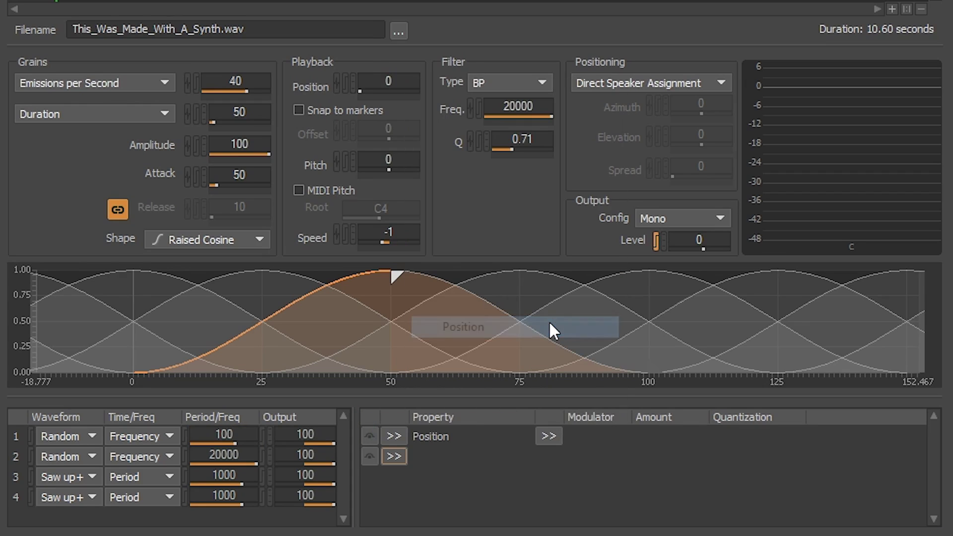
click(549, 436)
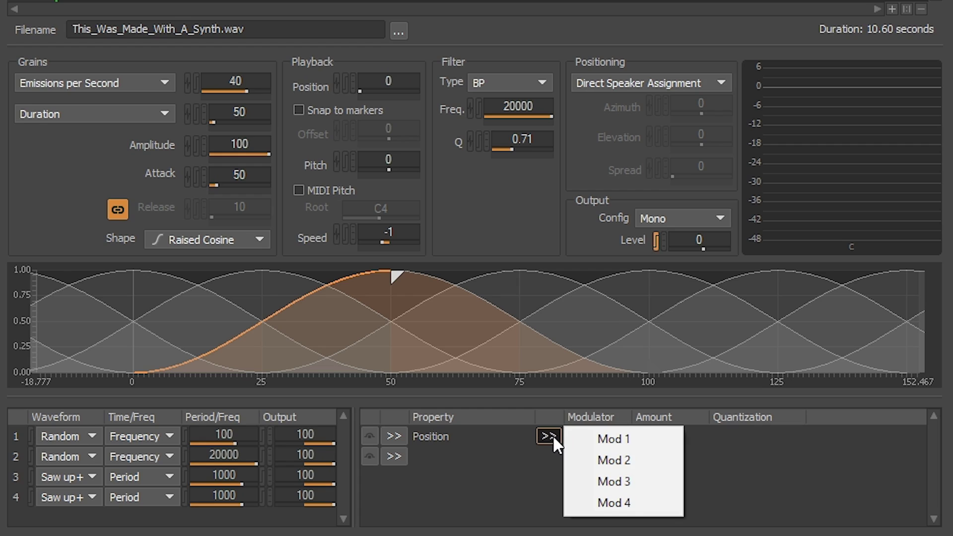
click(660, 440)
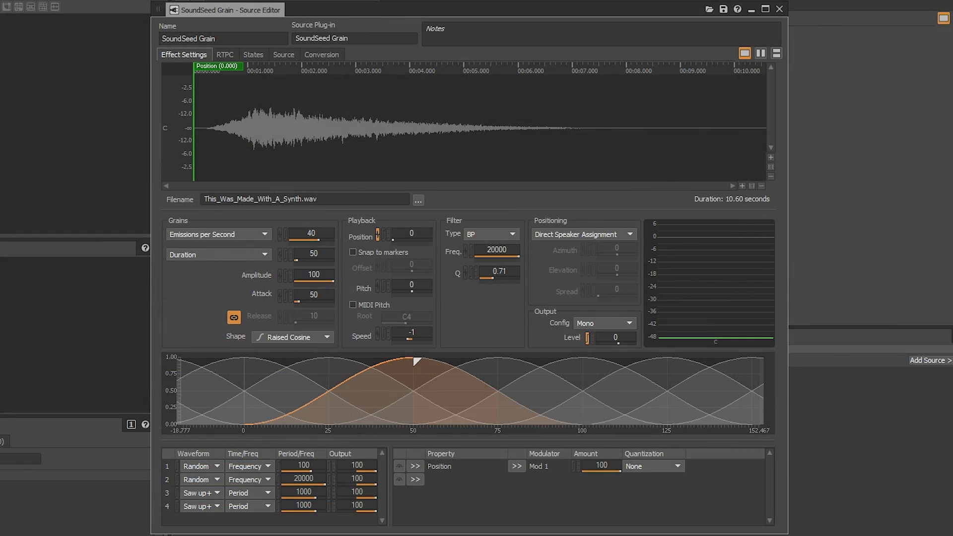
key(space)
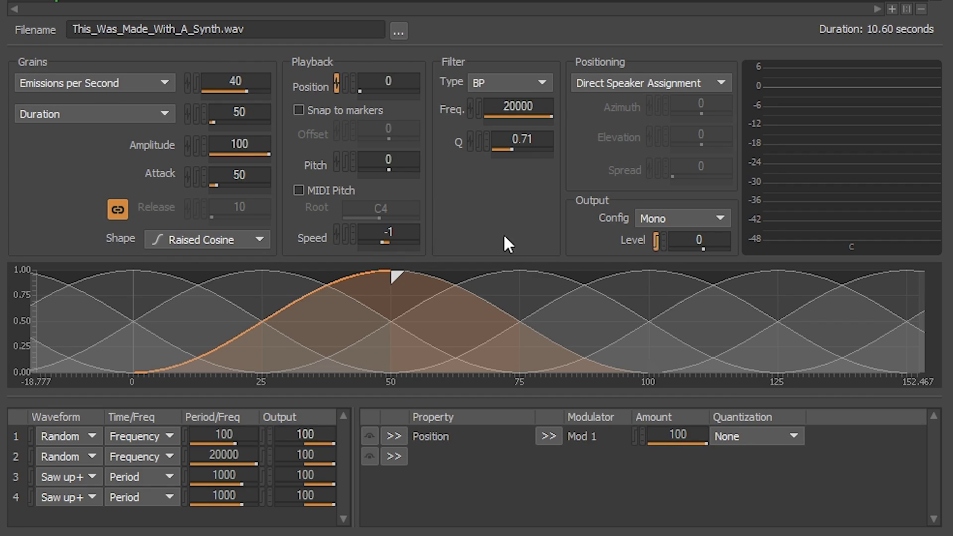
Lower modulator 1's Output to 0.5.
drag(320, 443, 392, 457)
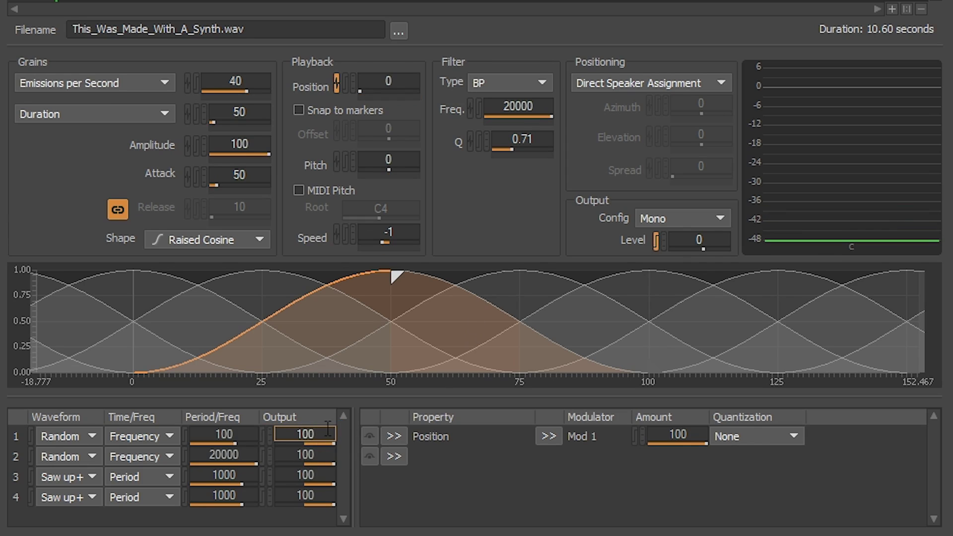
double_click(326, 429)
text(.5)
key(Return)
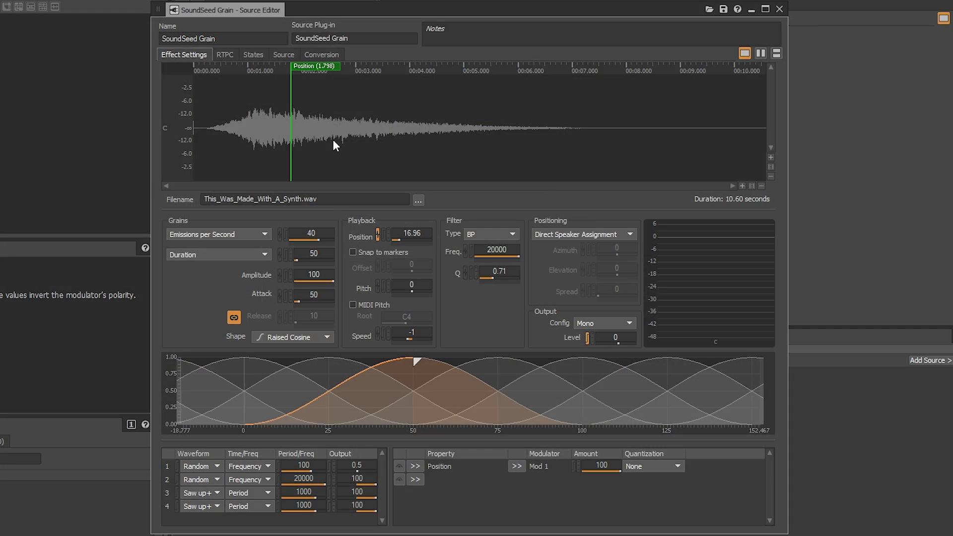
Play the grain from about 1.1 s to hear the subtler Position modulation.
key(space)
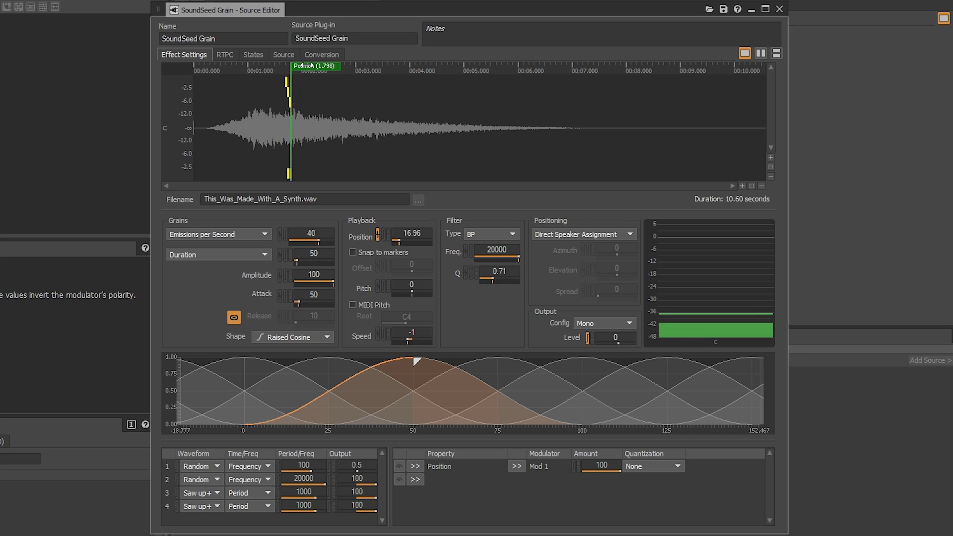
drag(333, 99, 323, 78)
key(space)
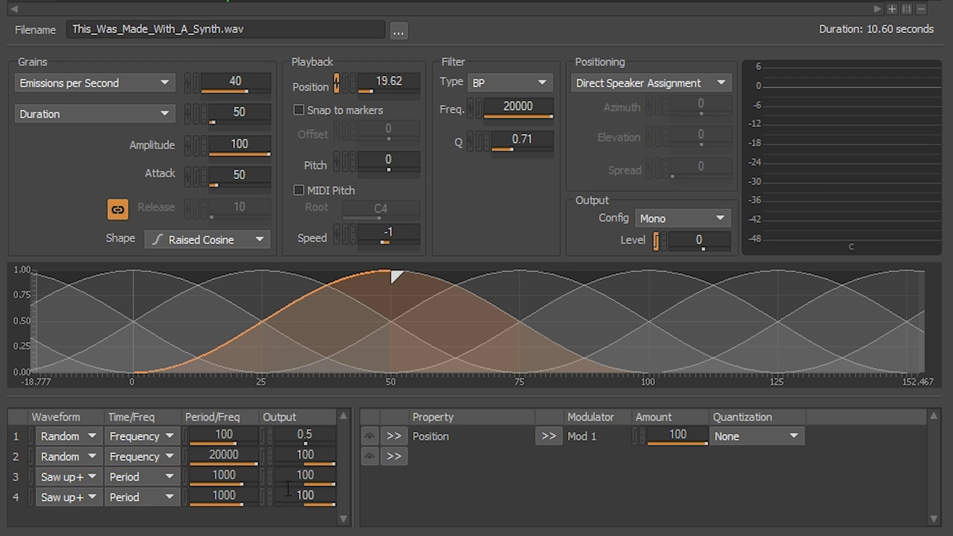
Make the second modulator a sine wave with a frequency of 0.5.
click(77, 450)
click(50, 475)
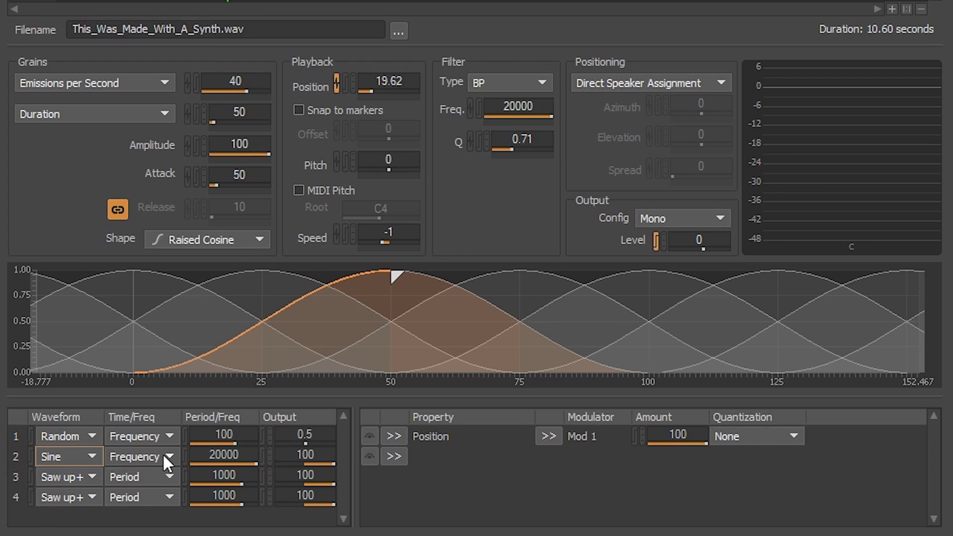
double_click(240, 455)
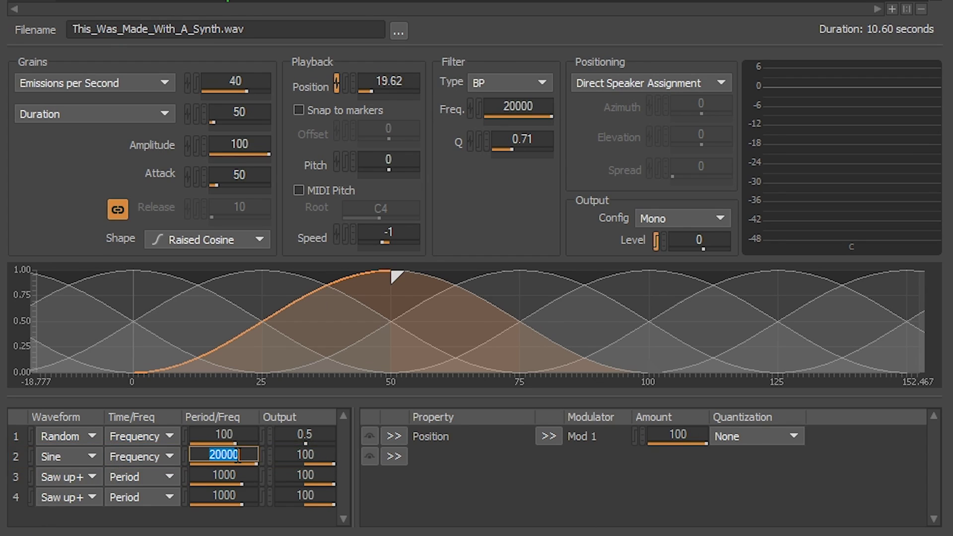
text(1)
text(0.5)
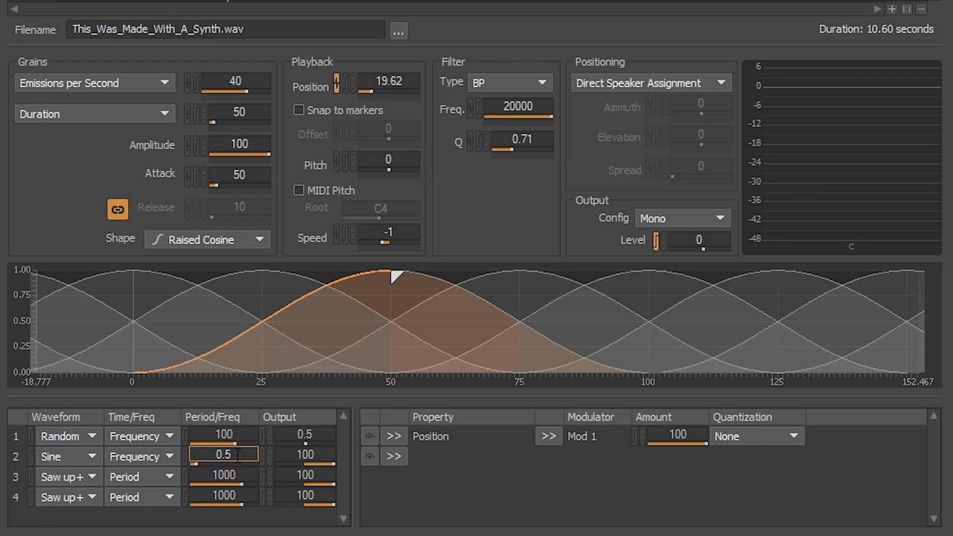
key(Return)
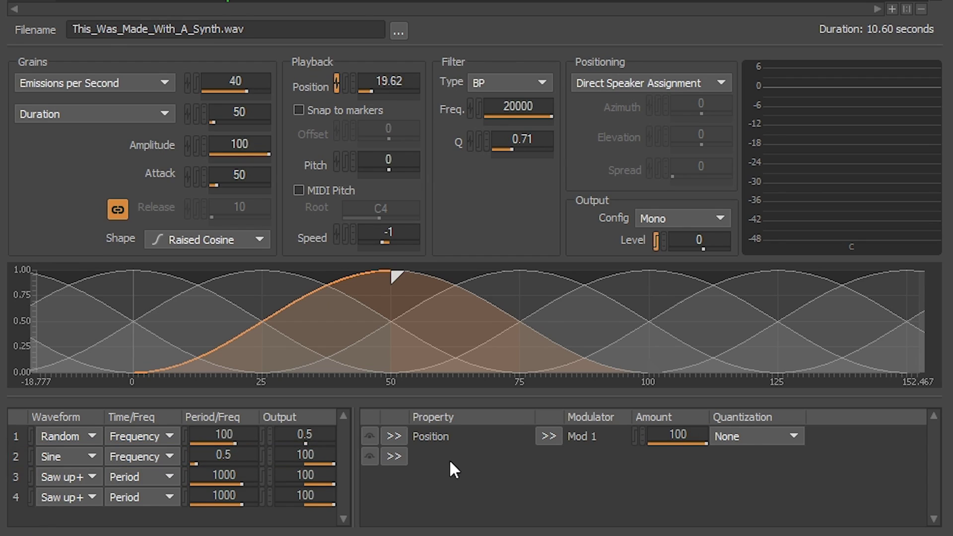
Modulate Emissions per Second with Mod 2 at Amount 1.5, then audition it.
click(397, 457)
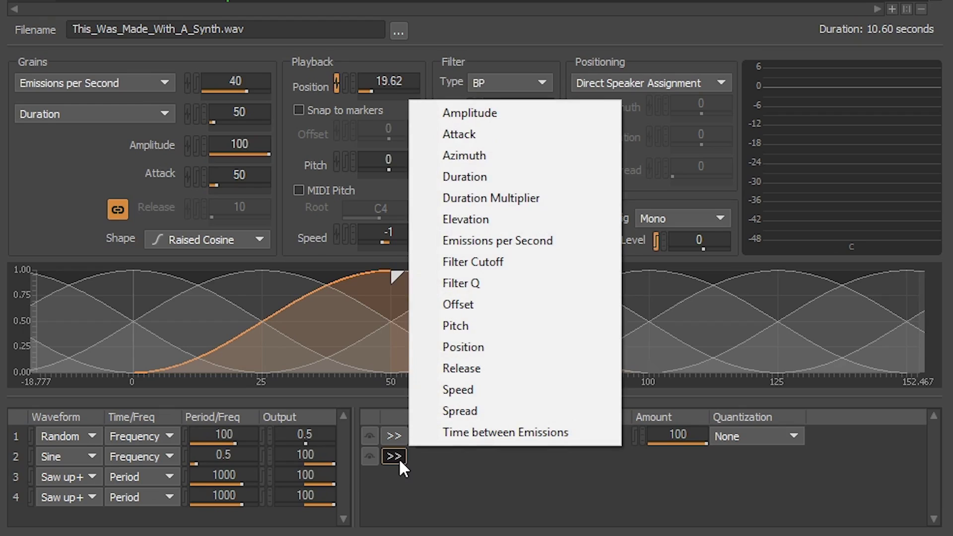
click(565, 240)
click(548, 456)
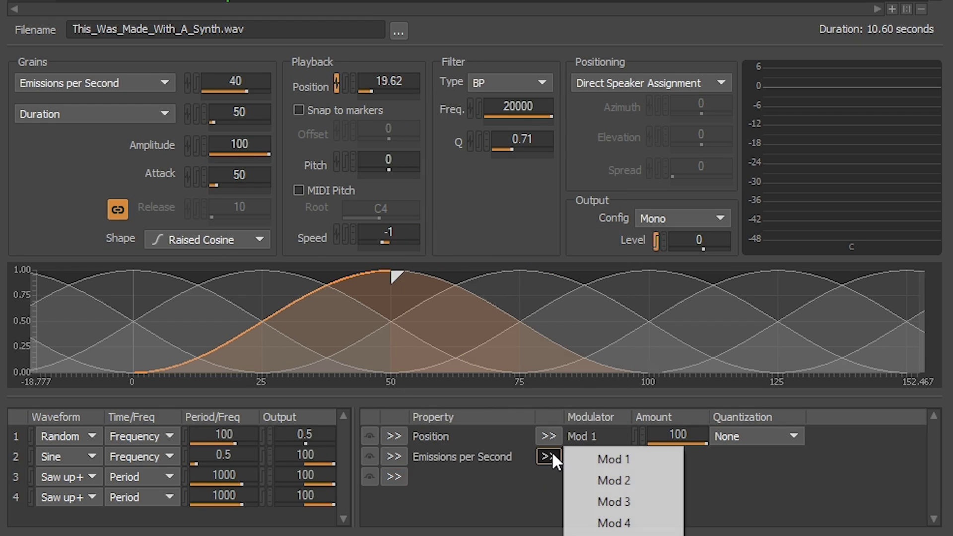
click(652, 481)
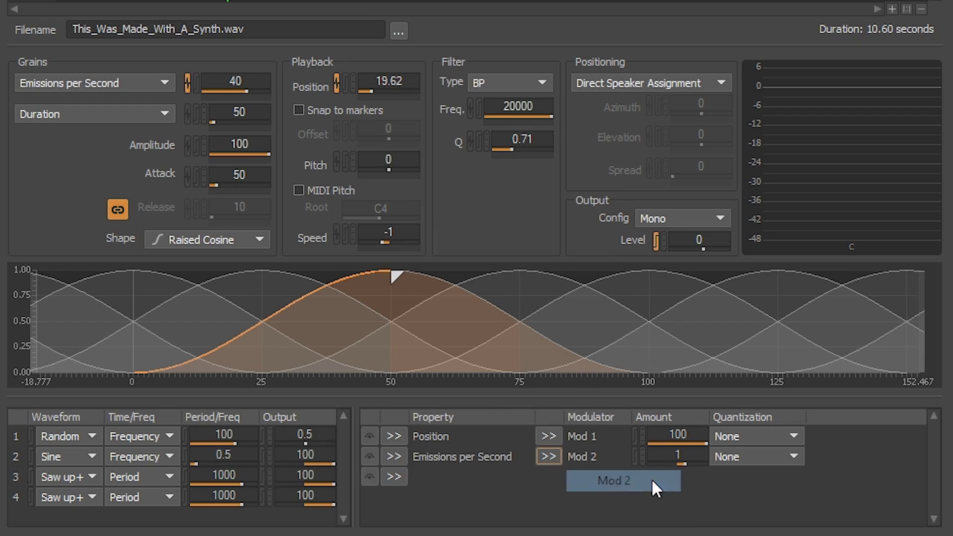
double_click(697, 458)
text(1.5)
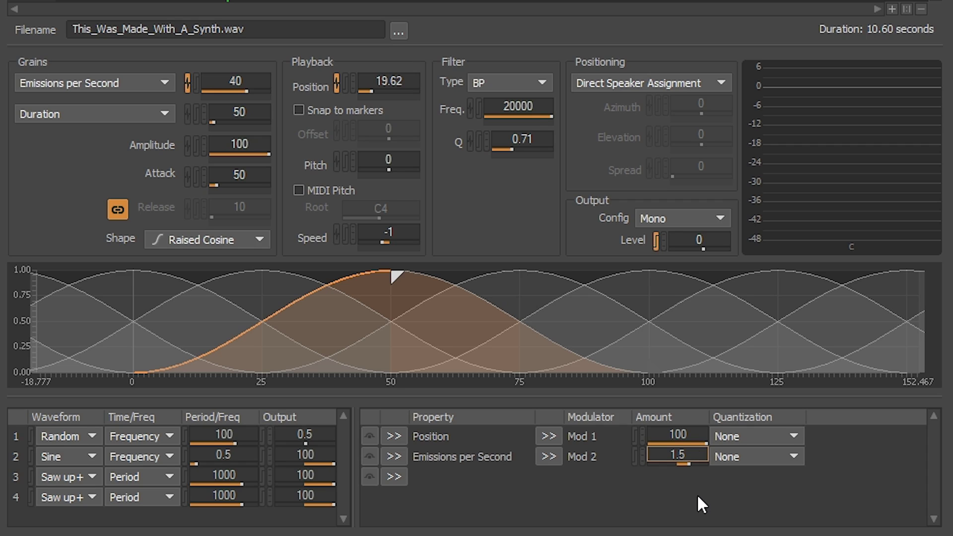
key(Return)
key(space)
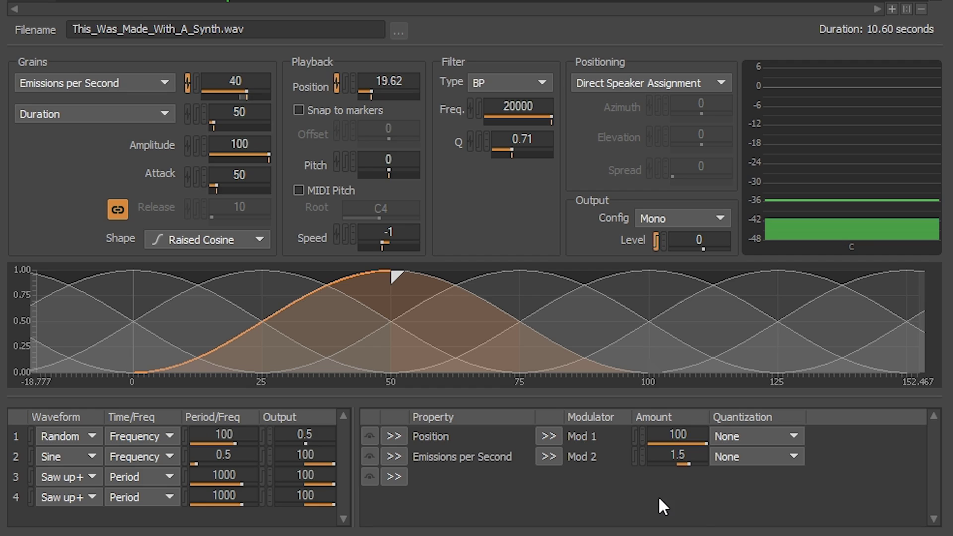
key(space)
Add a third modulation row driving Filter Cutoff from Mod 2 at Amount 4.
click(394, 476)
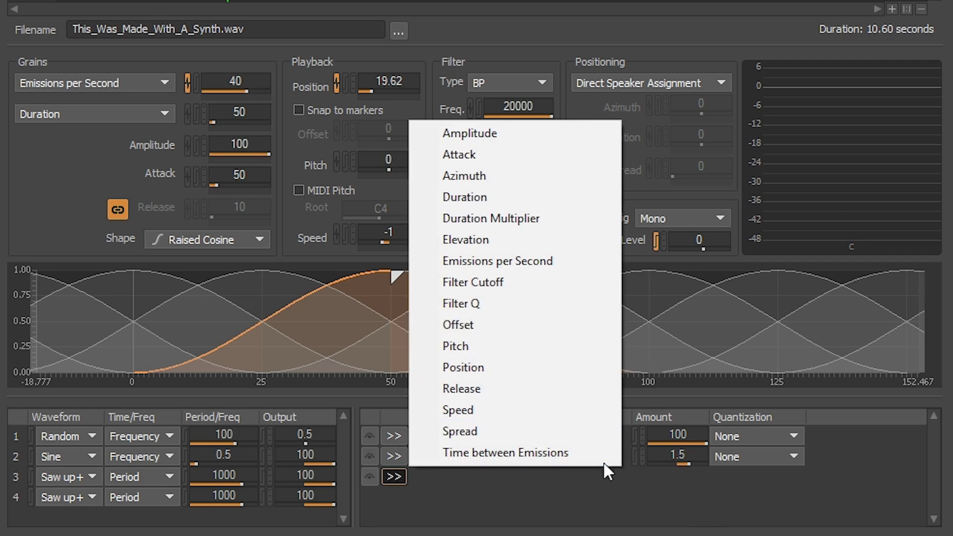
click(532, 282)
click(549, 477)
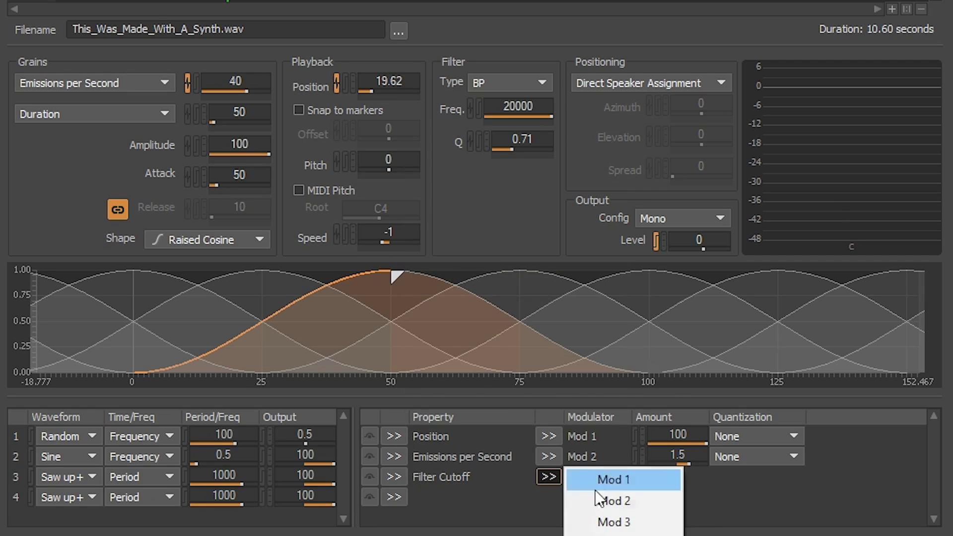
click(655, 500)
double_click(697, 476)
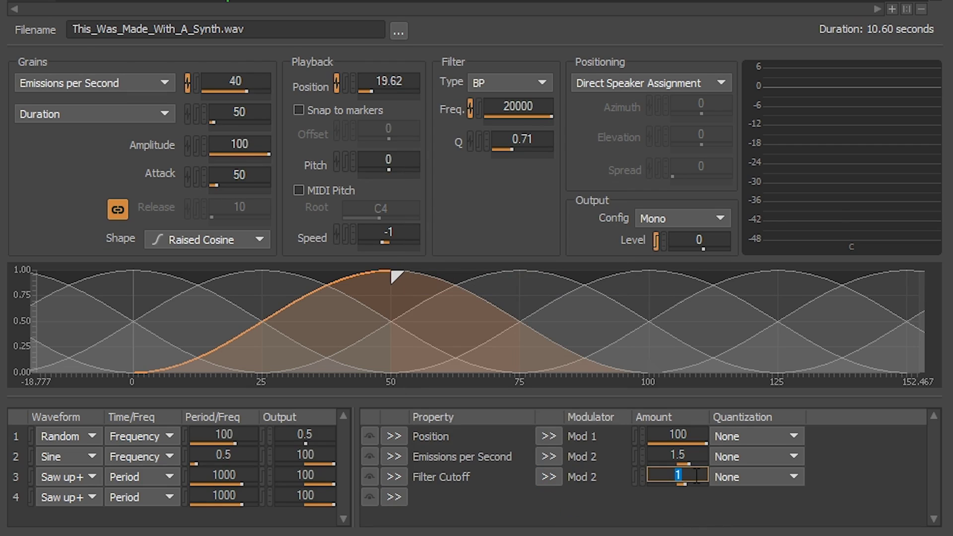
text(4)
key(Return)
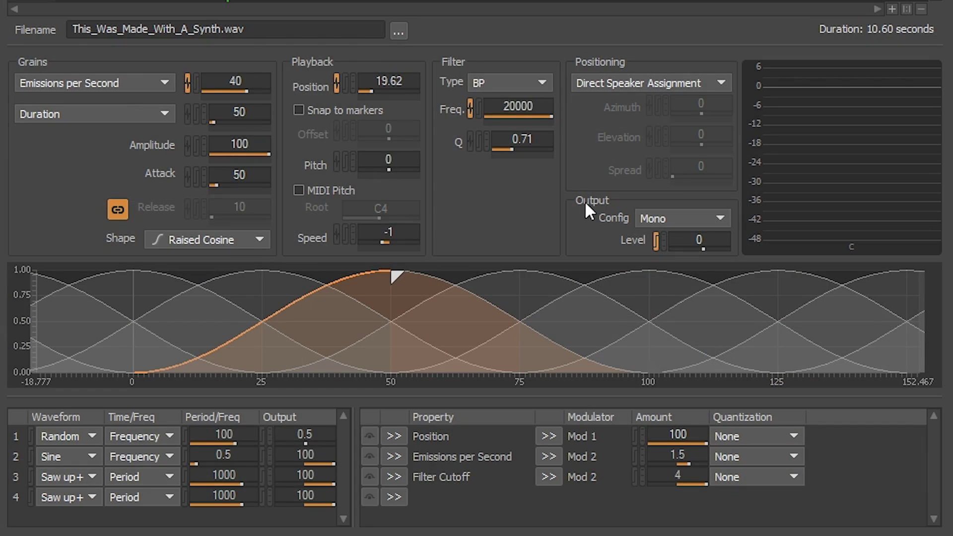
Drop the grain Filter Freq. from 20000 to 800, audition it, then select the Filter Cutoff row.
double_click(546, 106)
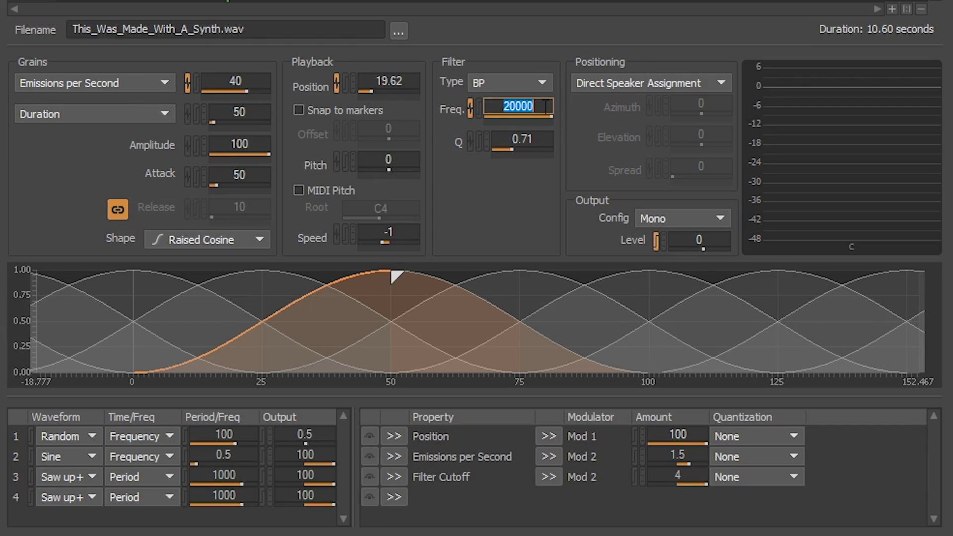
text(8)
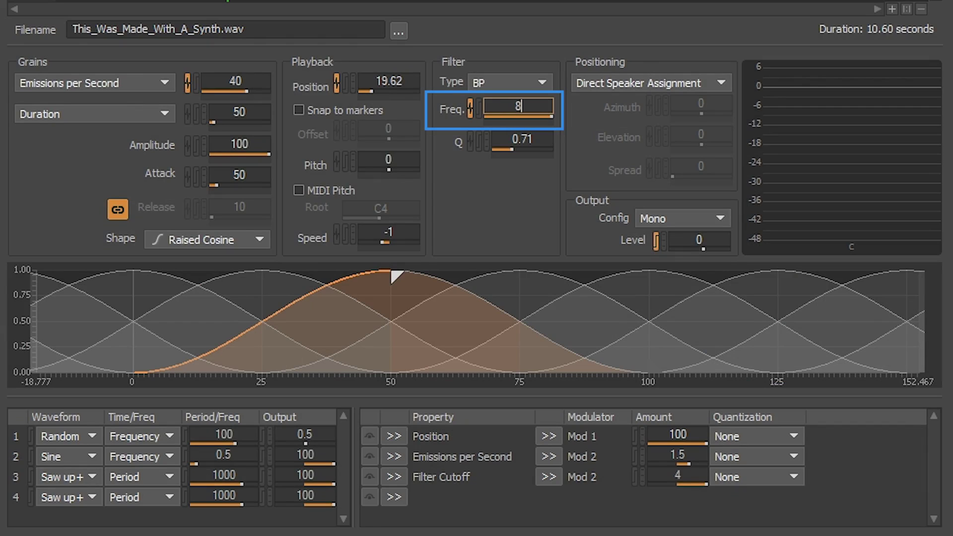
text(00)
key(Return)
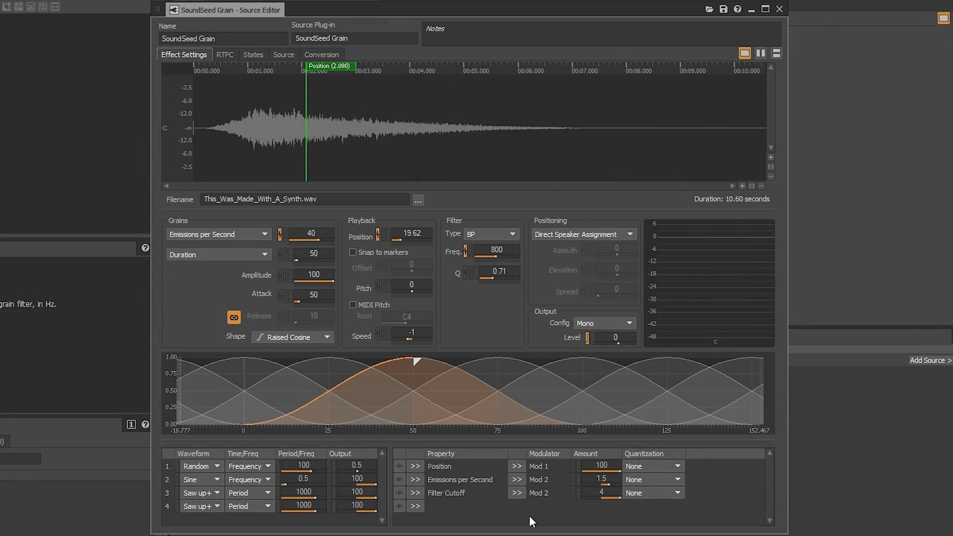
key(space)
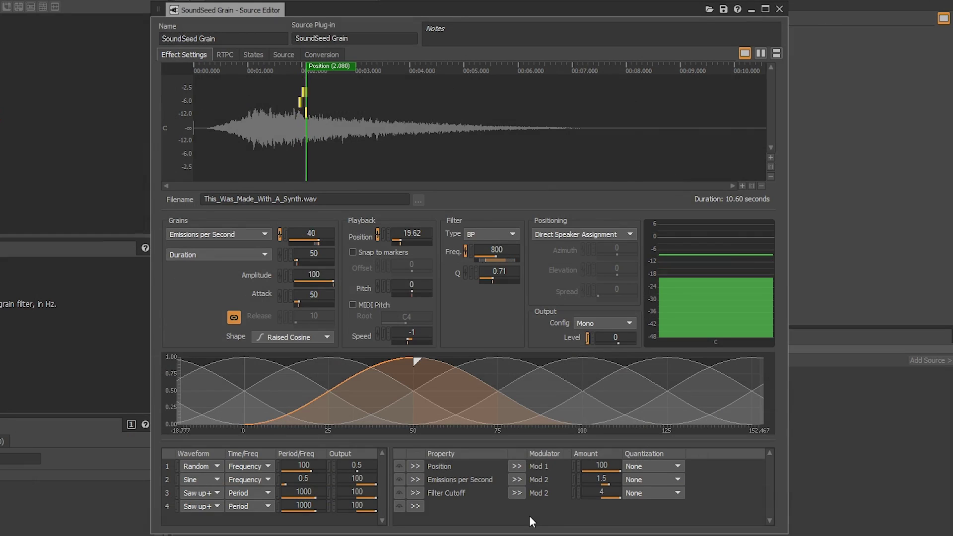
key(space)
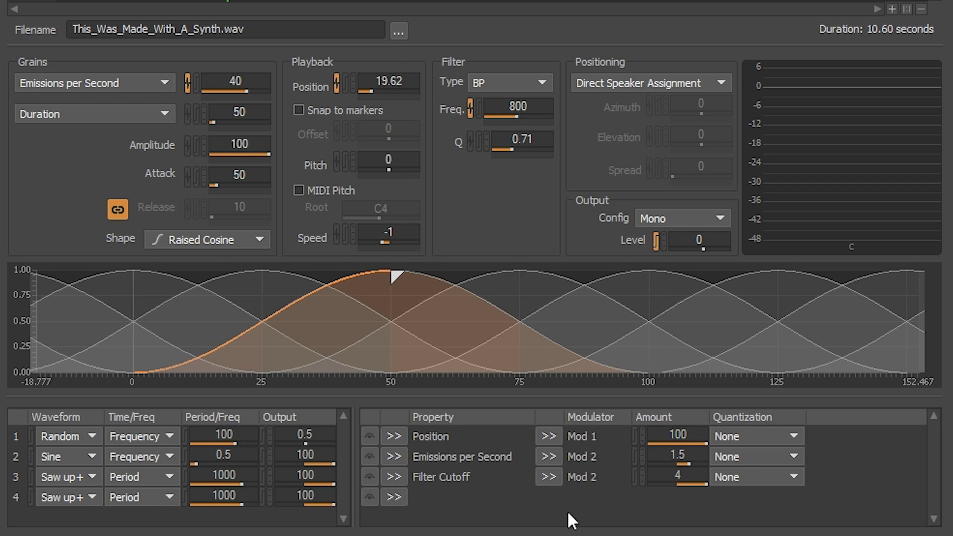
click(512, 482)
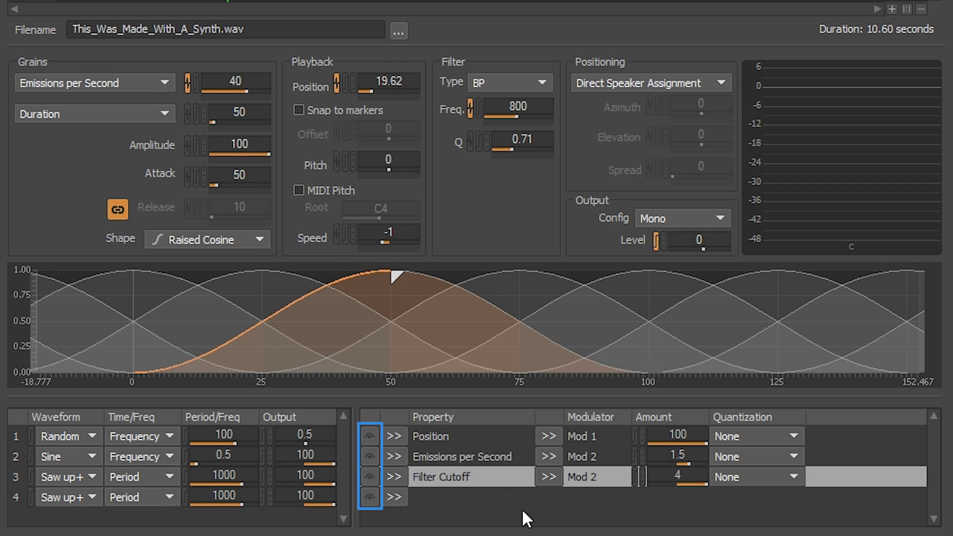
click(373, 474)
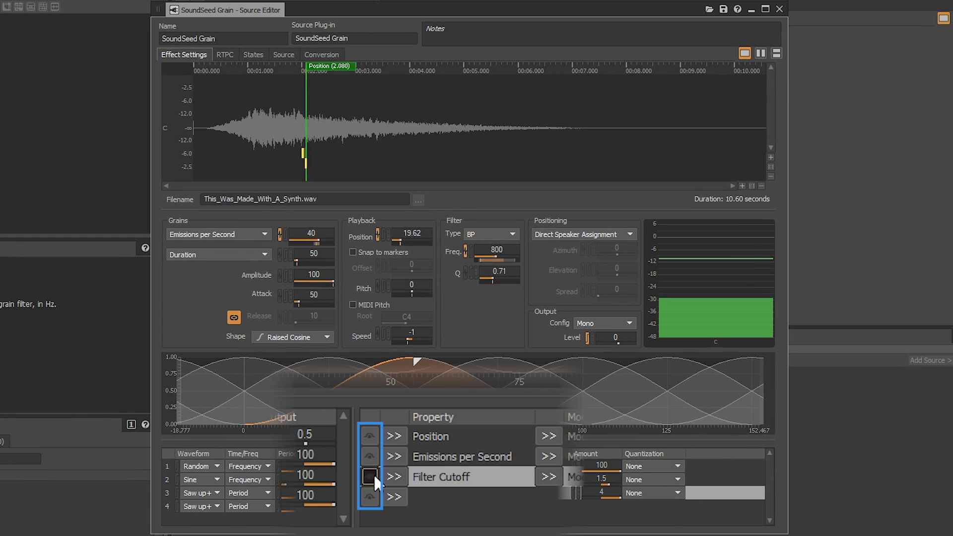
click(374, 474)
click(374, 473)
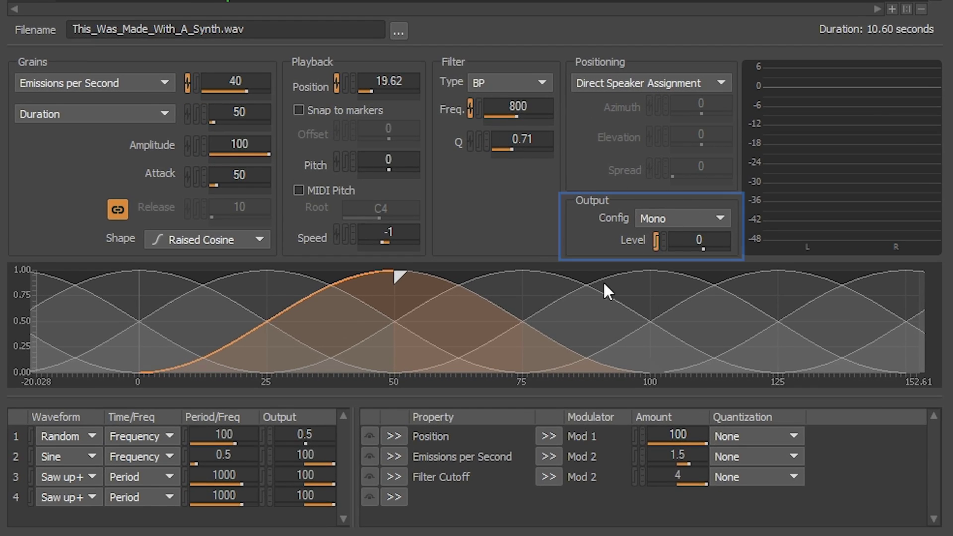
Switch the grain Output Config from mono to Stereo and play the sound.
click(703, 217)
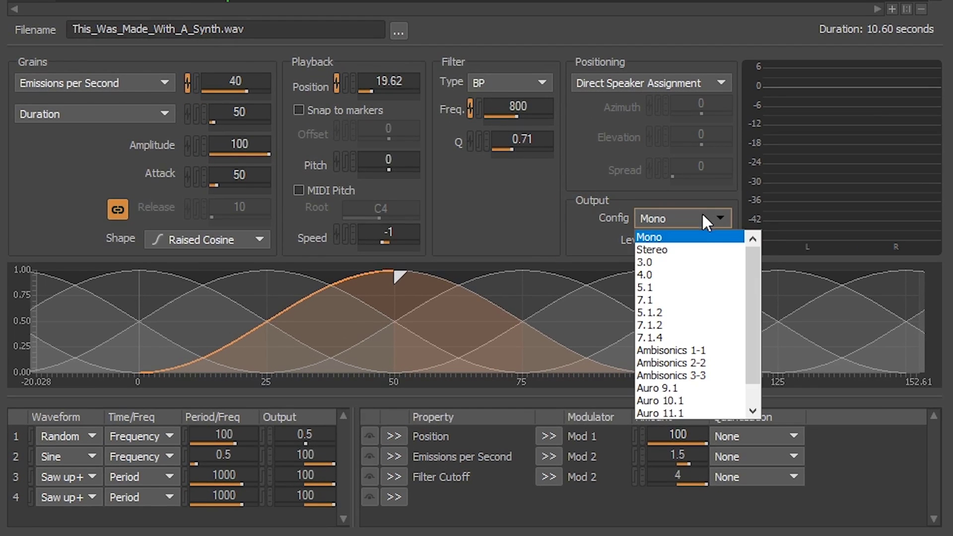
click(699, 247)
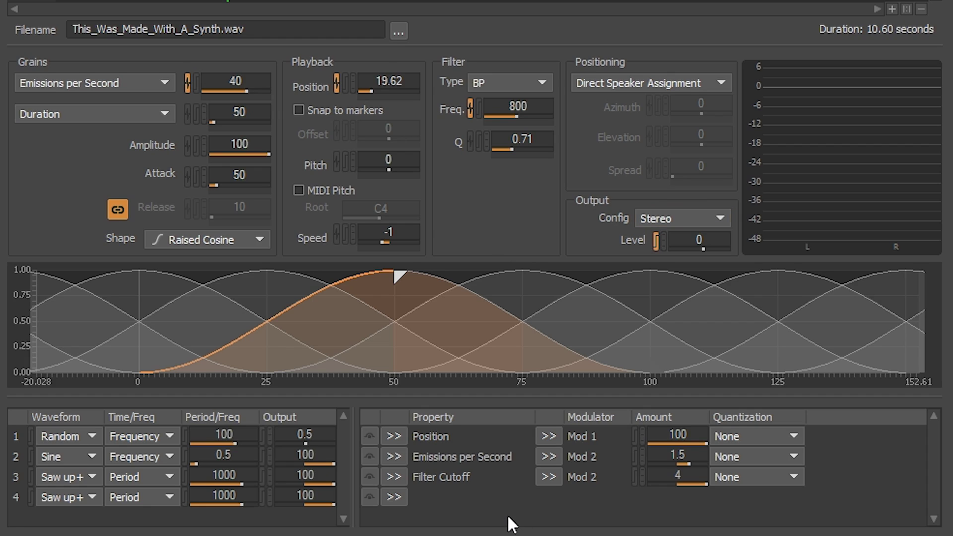
key(space)
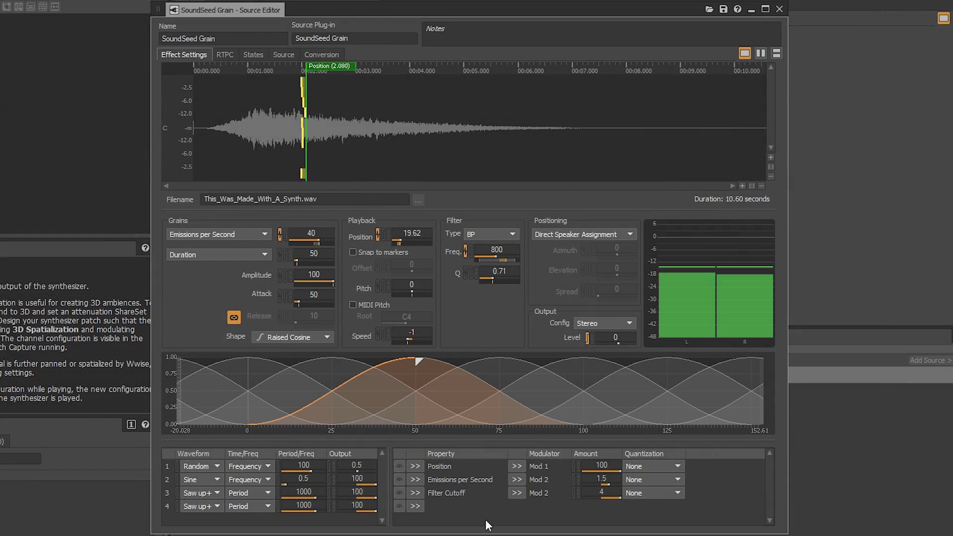